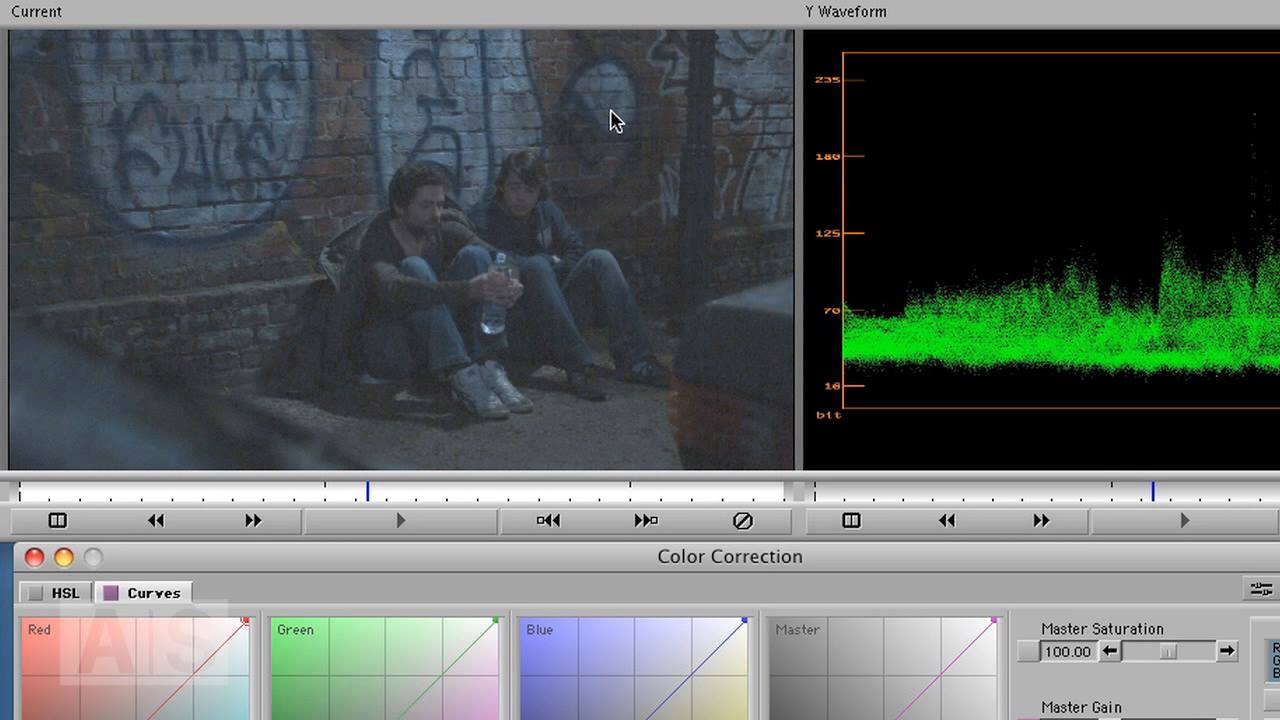
# - Enable the HSL correction and show the RGB Parade scope for an earlier frame of the shot
pyautogui.click(34, 594)
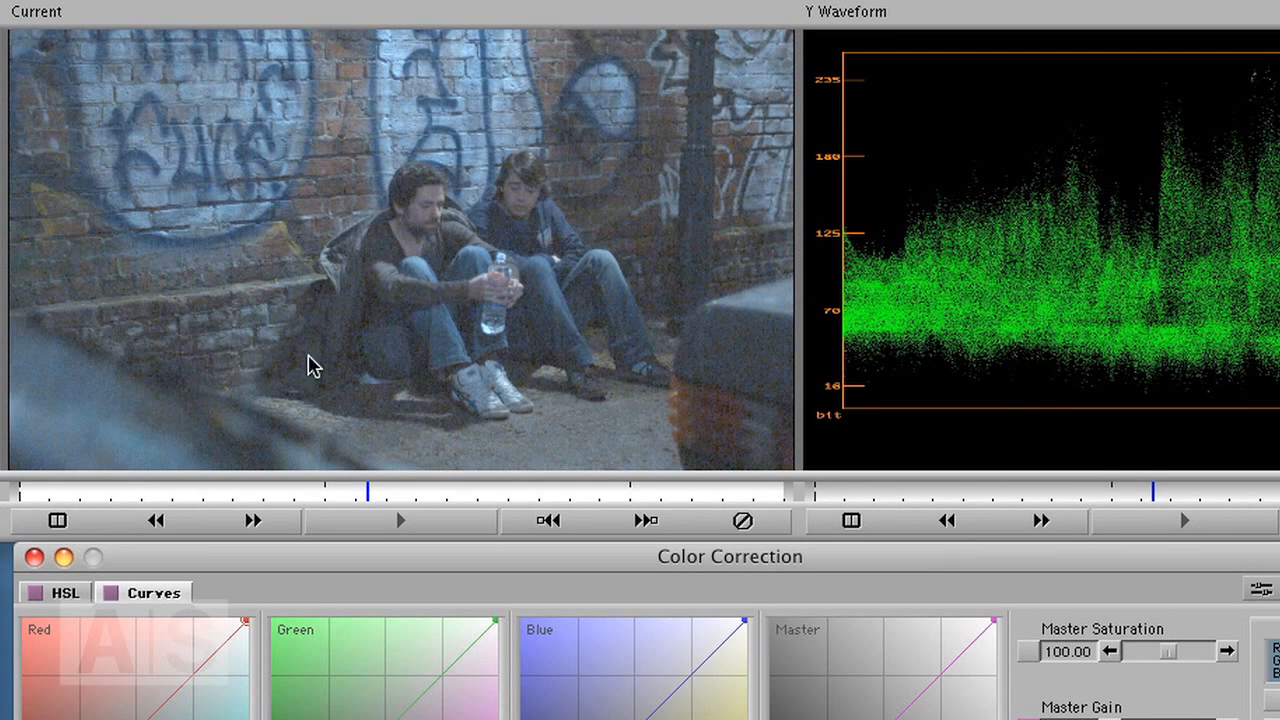
pyautogui.click(306, 491)
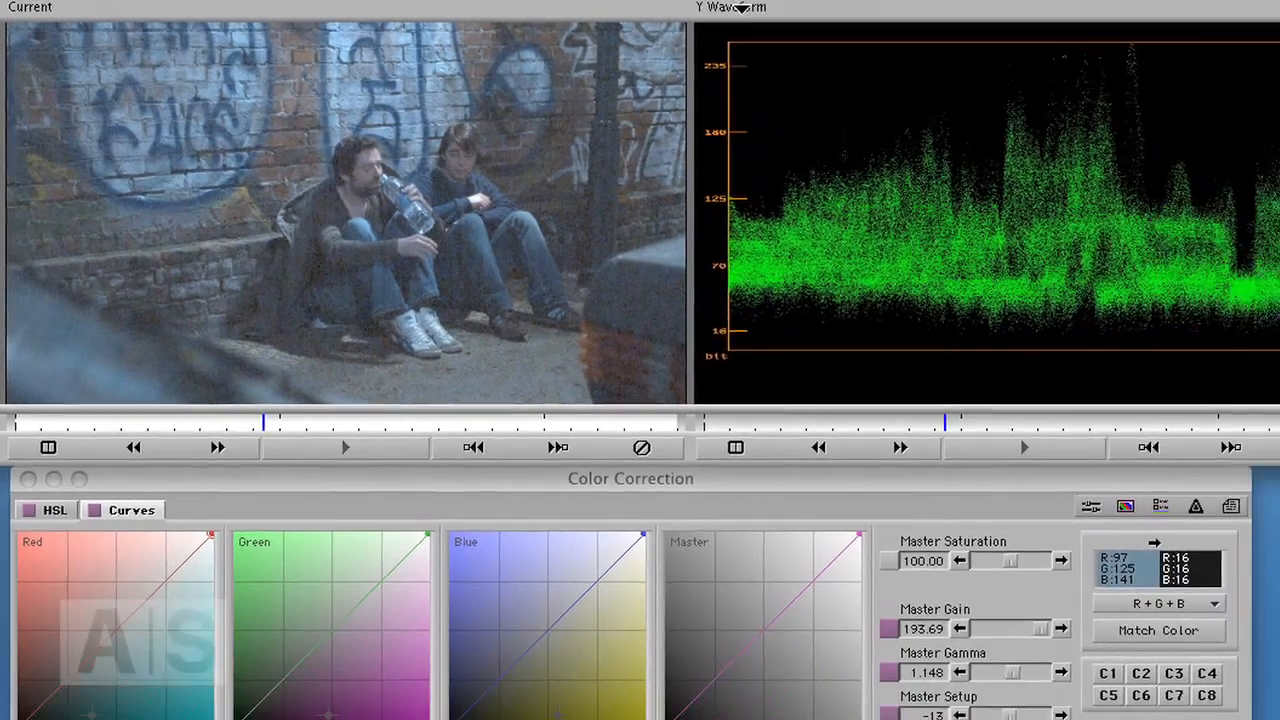
pyautogui.click(871, 16)
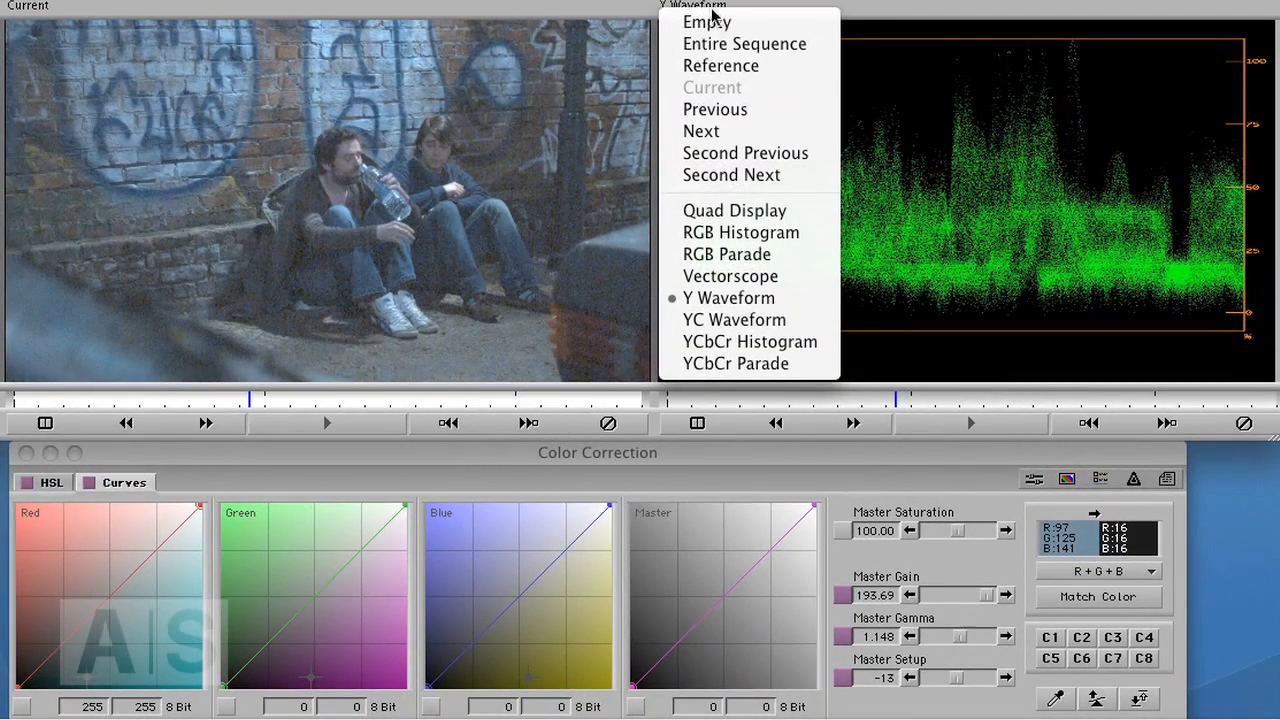
pyautogui.click(731, 254)
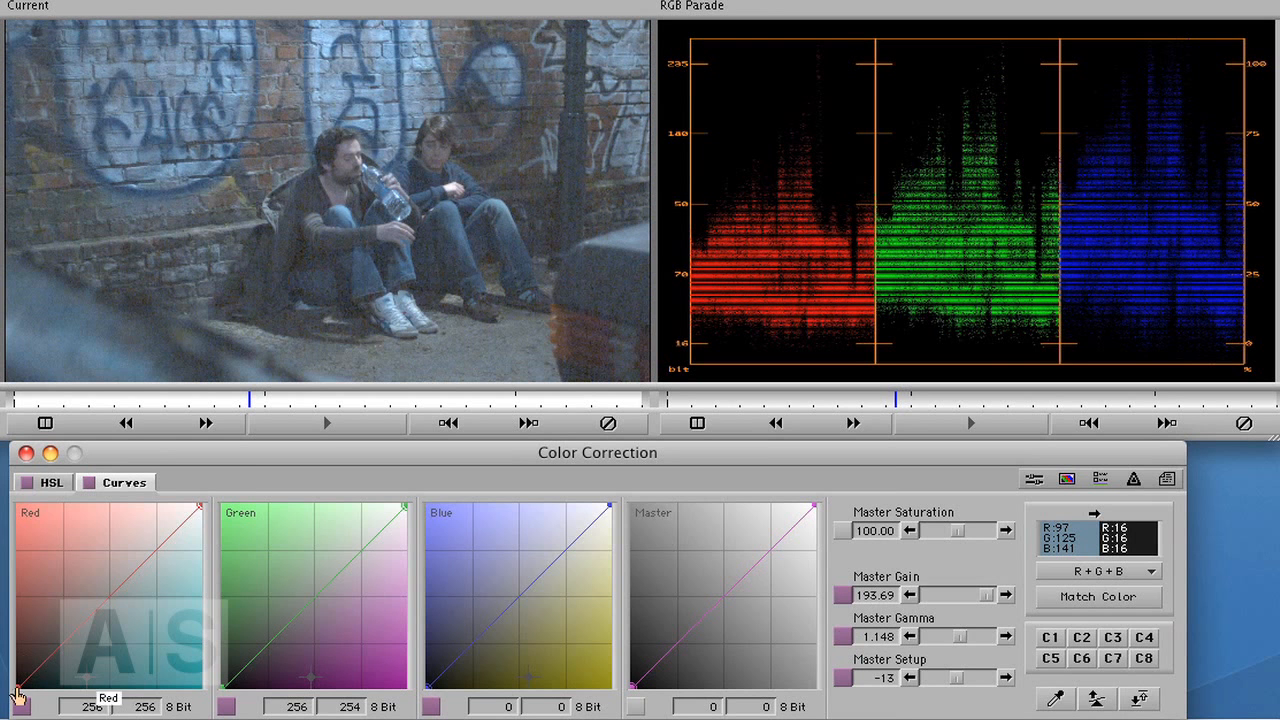
# - Move the red curve's white point in to input 202 and lower the blue curve's white point to output 240
pyautogui.moveTo(19, 686); pyautogui.dragTo(6, 660)
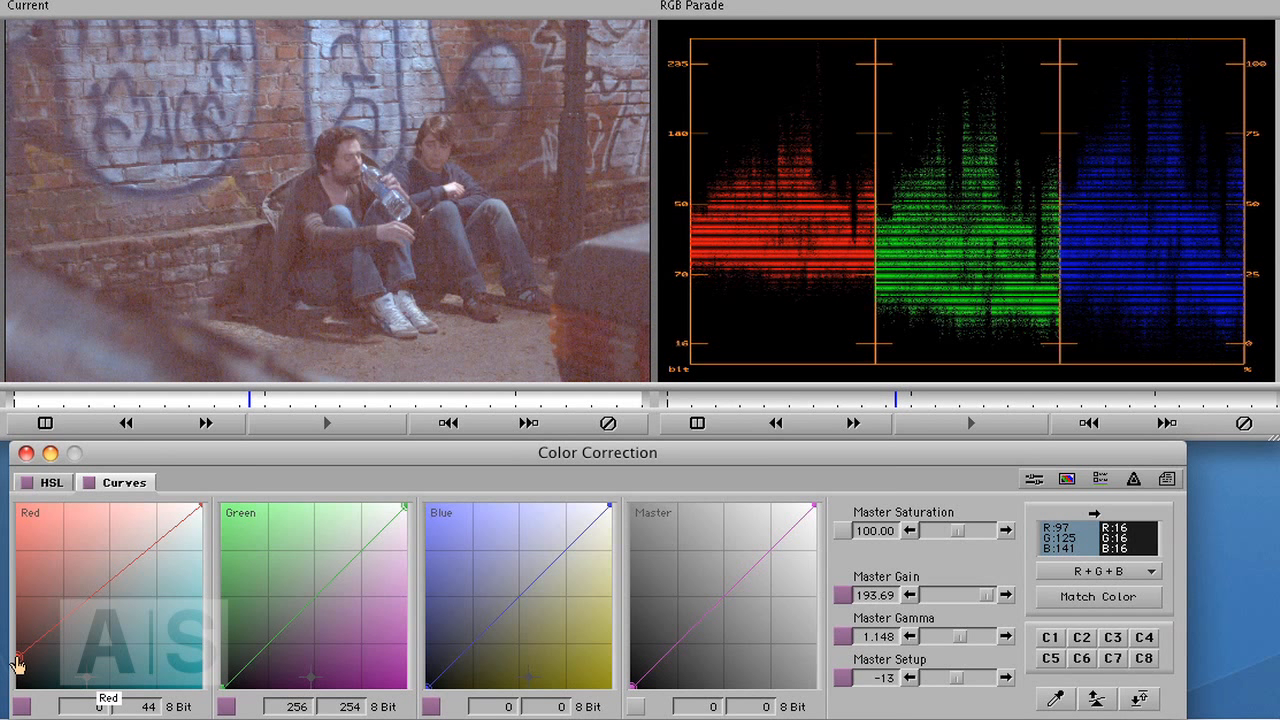
pyautogui.moveTo(18, 662); pyautogui.dragTo(10, 700)
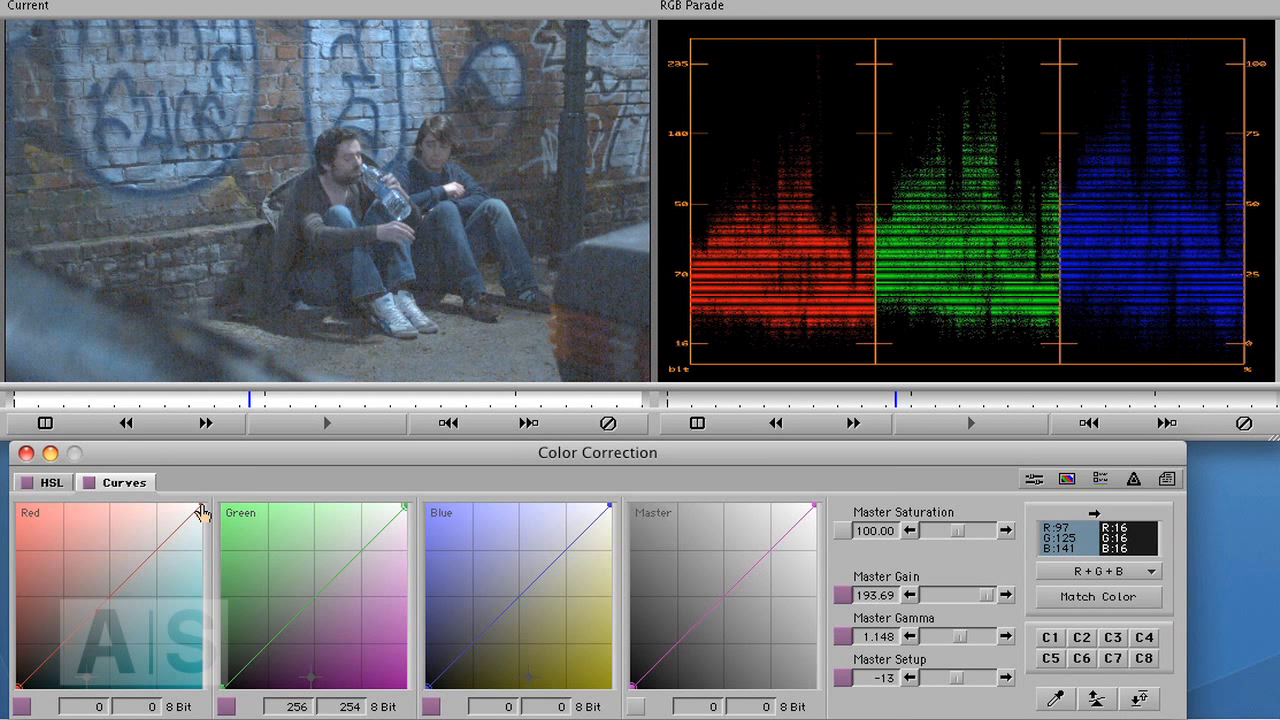
pyautogui.moveTo(201, 512); pyautogui.dragTo(166, 515)
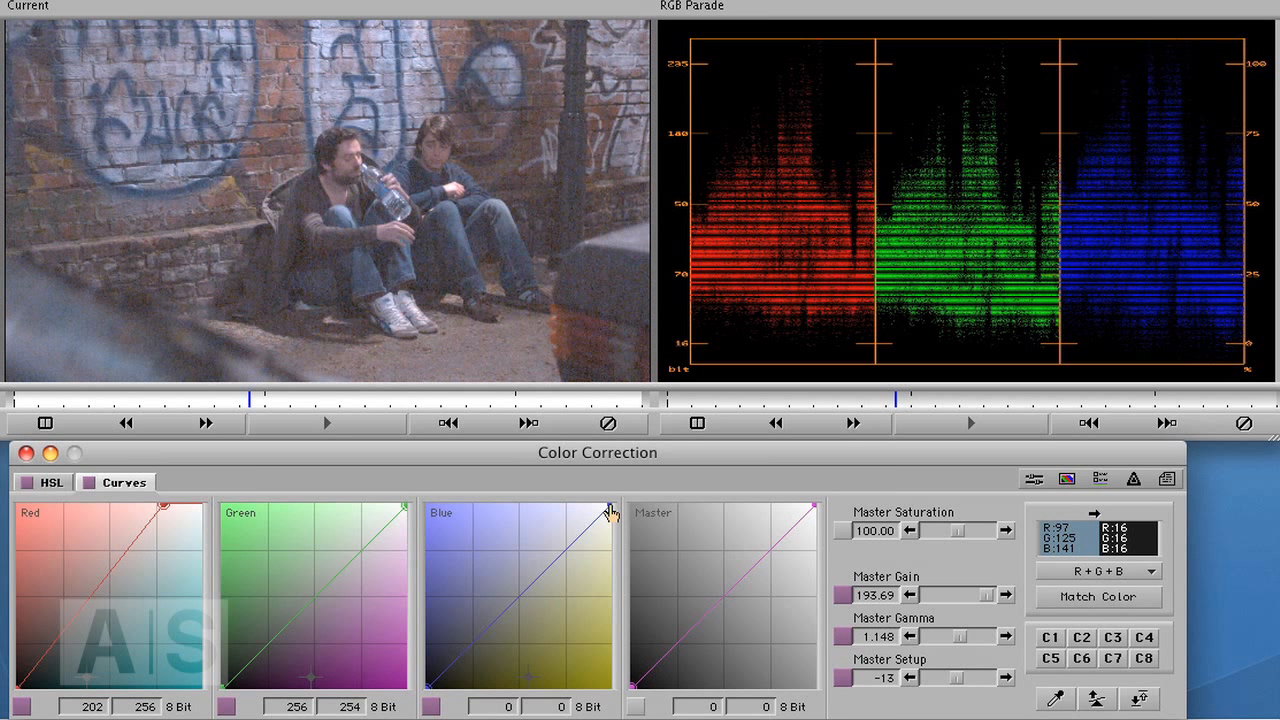
pyautogui.moveTo(612, 504); pyautogui.dragTo(618, 511)
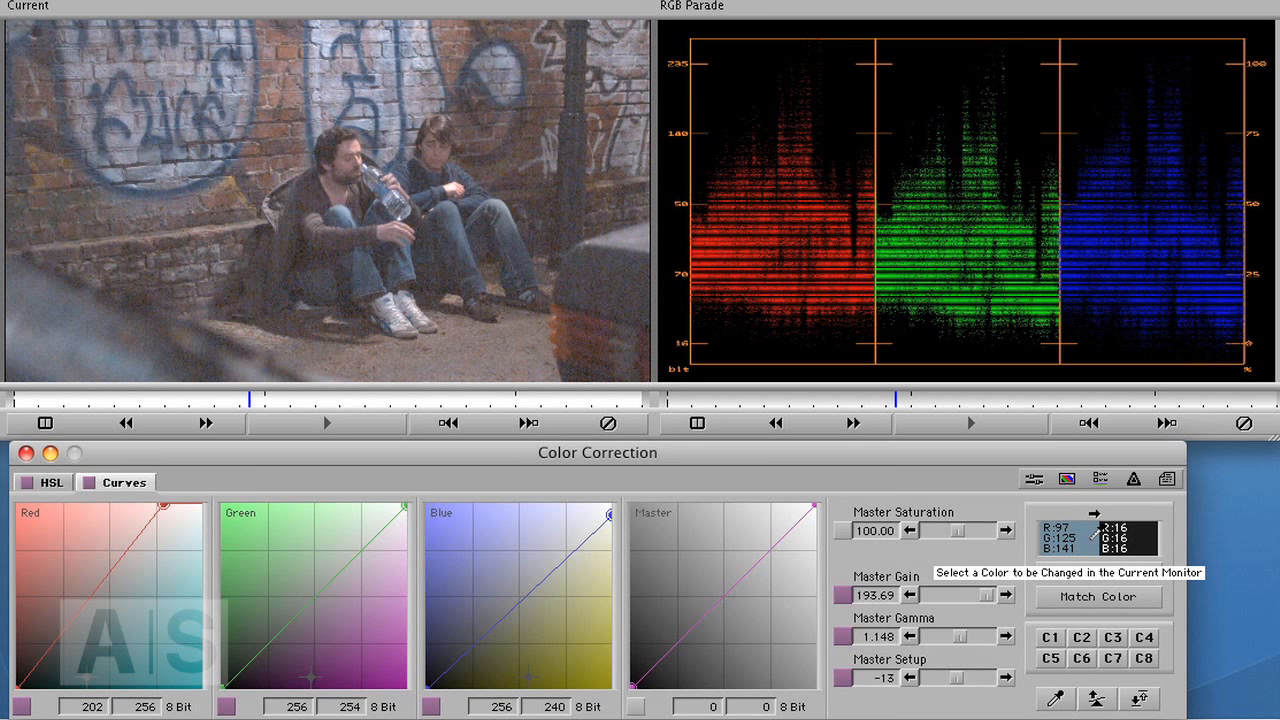
# - Sample the white paint on the brick wall above the two men to read its RGB balance
pyautogui.moveTo(1086, 539); pyautogui.dragTo(1087, 538)
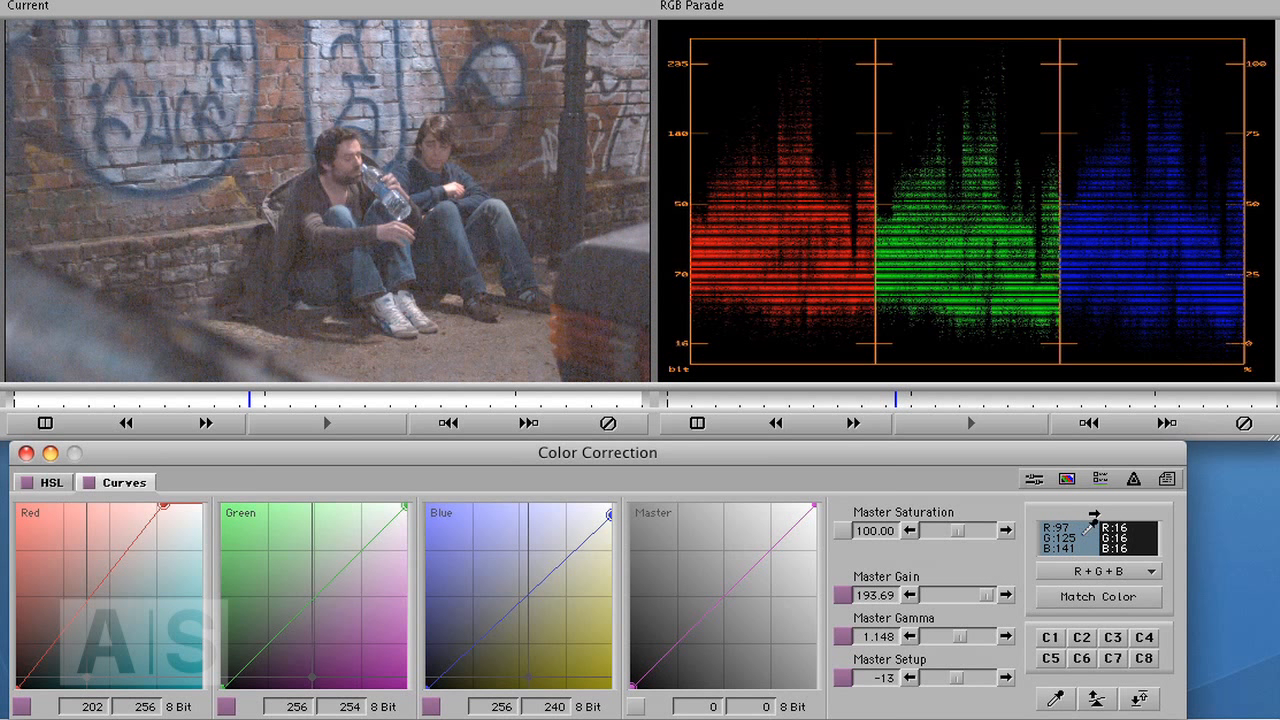
pyautogui.moveTo(1086, 522)
pyautogui.mouseDown()
pyautogui.moveTo(474, 166)
pyautogui.moveTo(419, 60)
pyautogui.mouseUp()
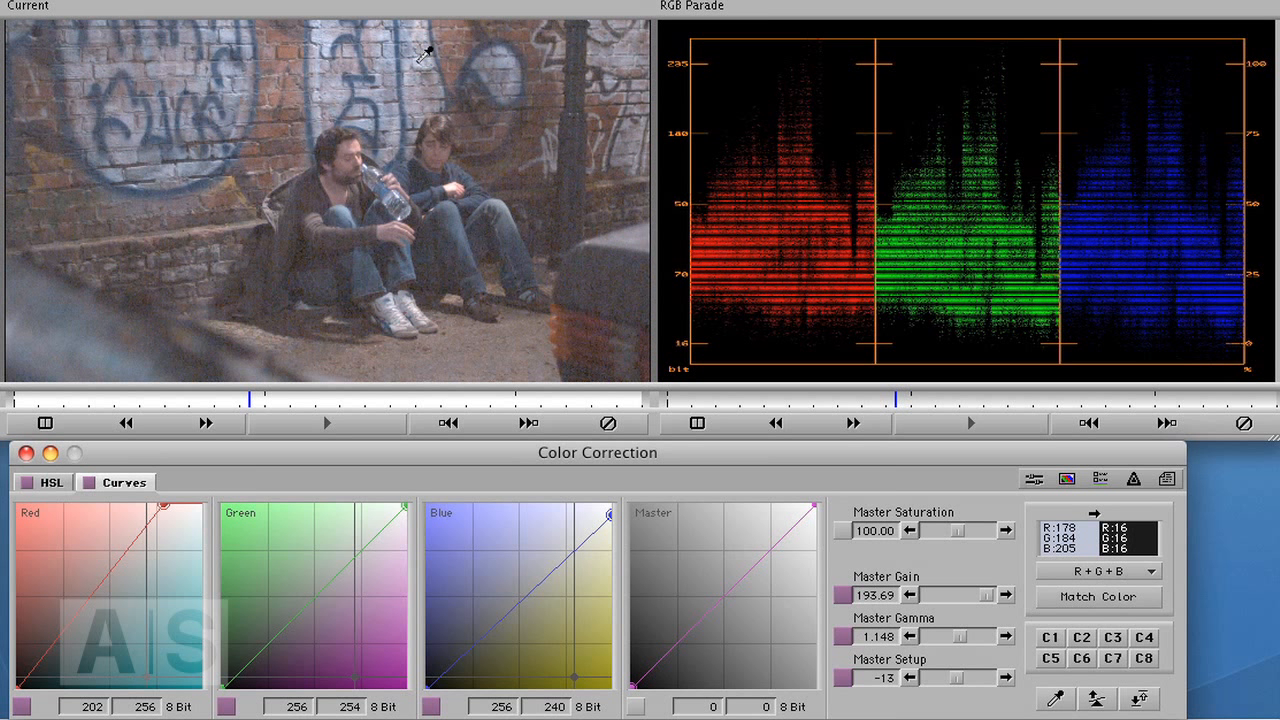
pyautogui.moveTo(419, 60); pyautogui.dragTo(424, 56)
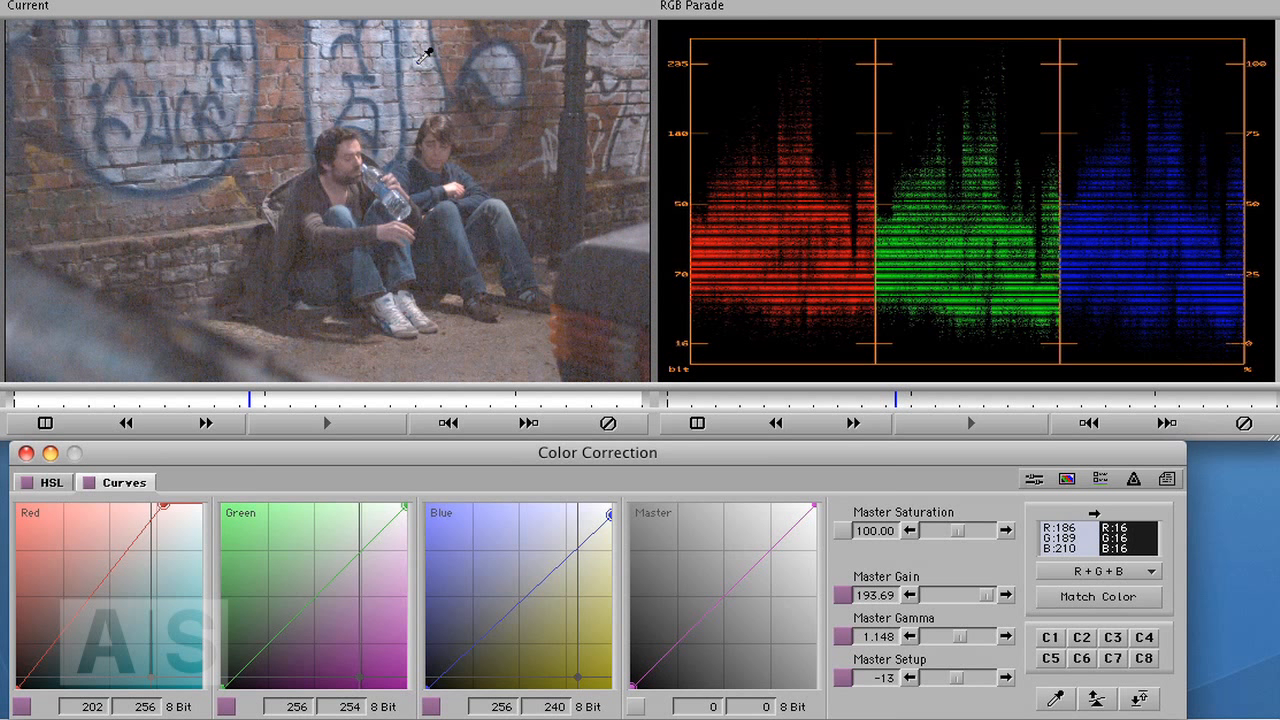
pyautogui.moveTo(424, 56); pyautogui.dragTo(430, 60)
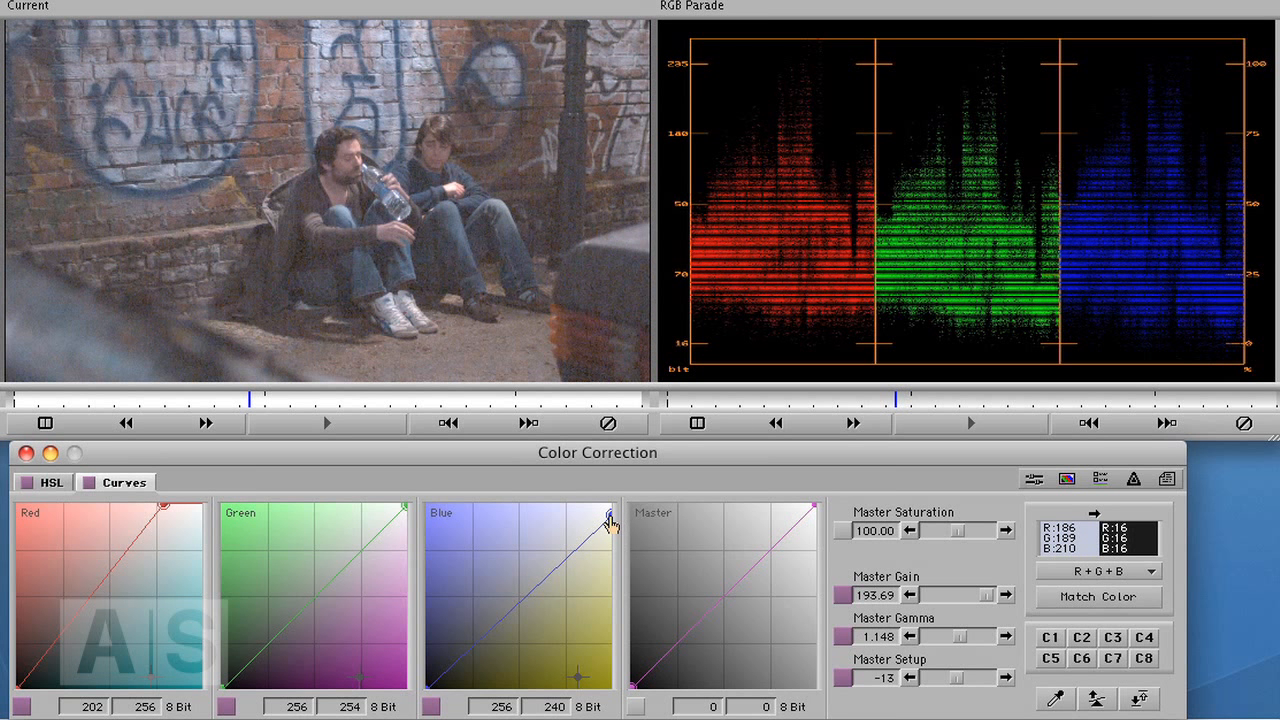
# - Lower the blue curve's white point to output 224 in stages, resampling the white wall paint after each adjustment
pyautogui.moveTo(612, 521); pyautogui.dragTo(613, 524)
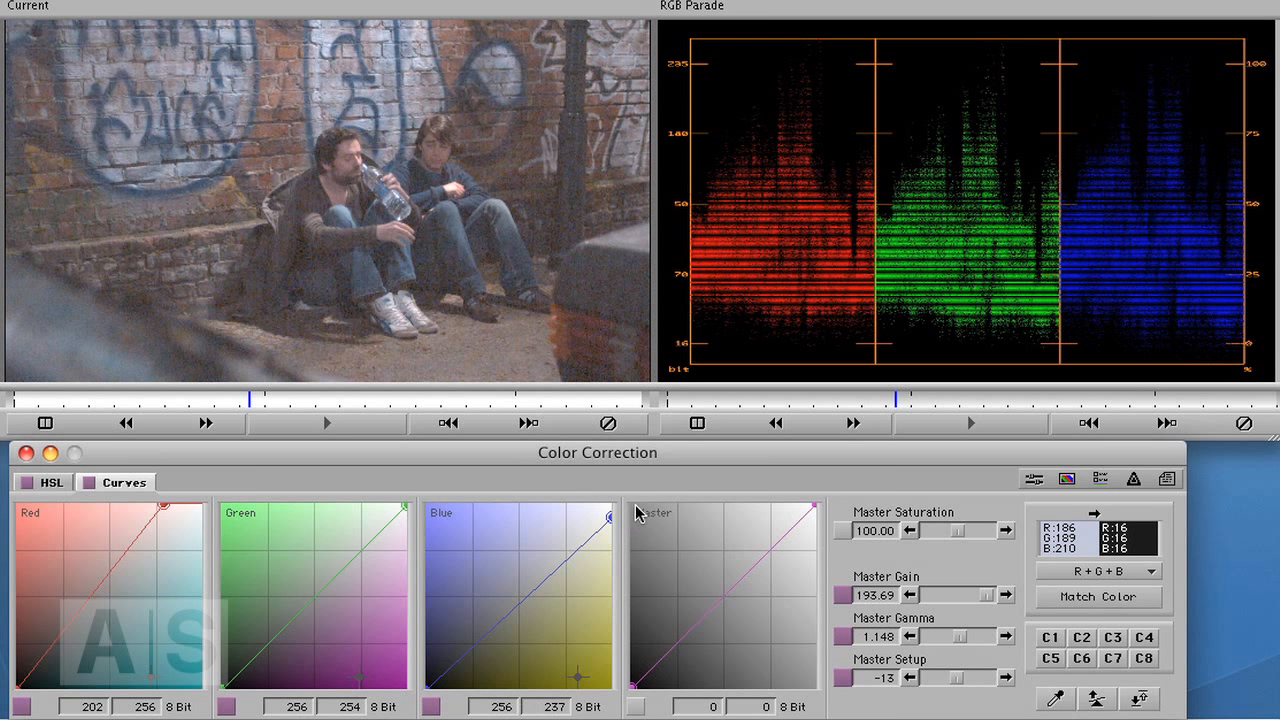
pyautogui.moveTo(1090, 538); pyautogui.dragTo(424, 58)
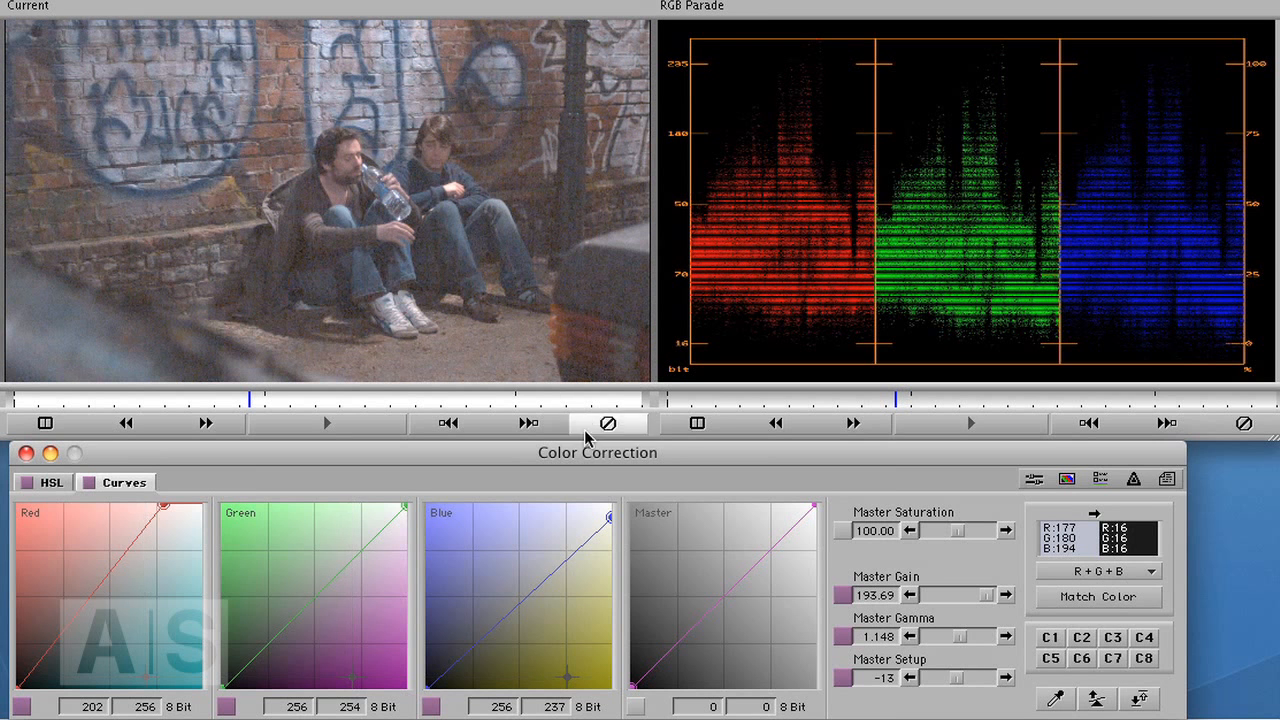
pyautogui.moveTo(609, 521); pyautogui.dragTo(609, 527)
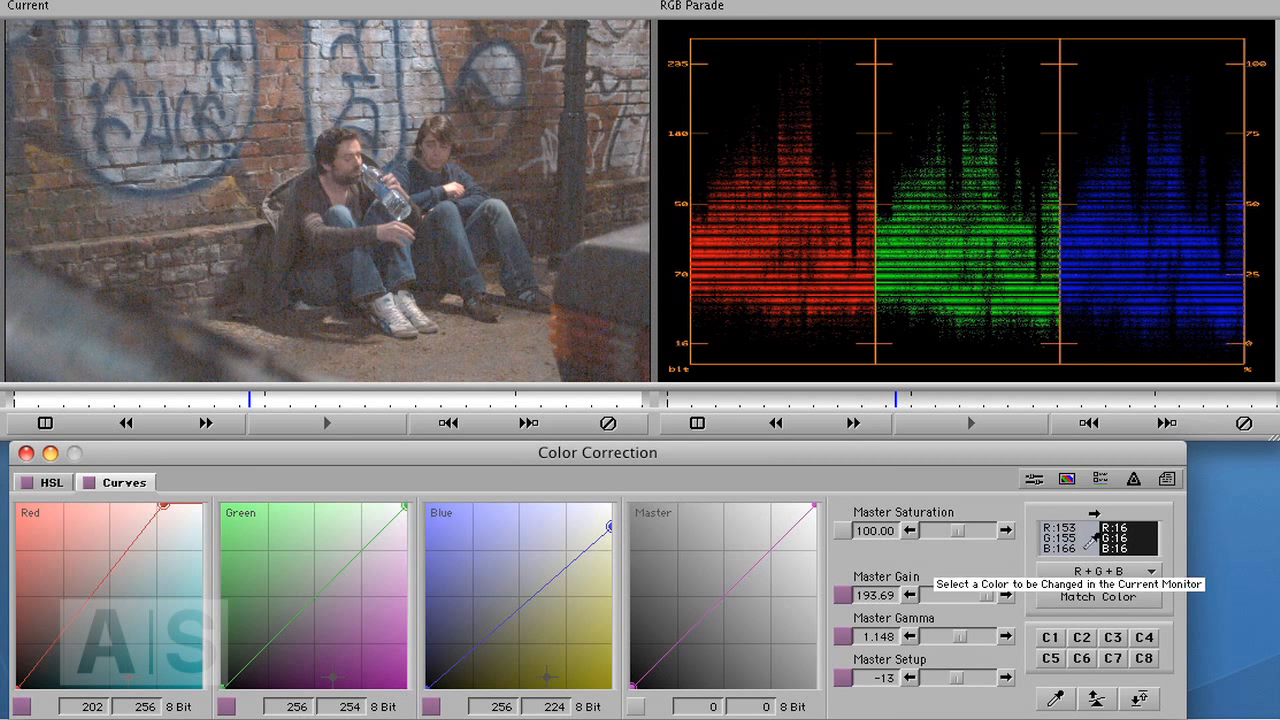
pyautogui.moveTo(1066, 546)
pyautogui.mouseDown()
pyautogui.moveTo(518, 233)
pyautogui.moveTo(416, 65)
pyautogui.moveTo(424, 58)
pyautogui.mouseUp()
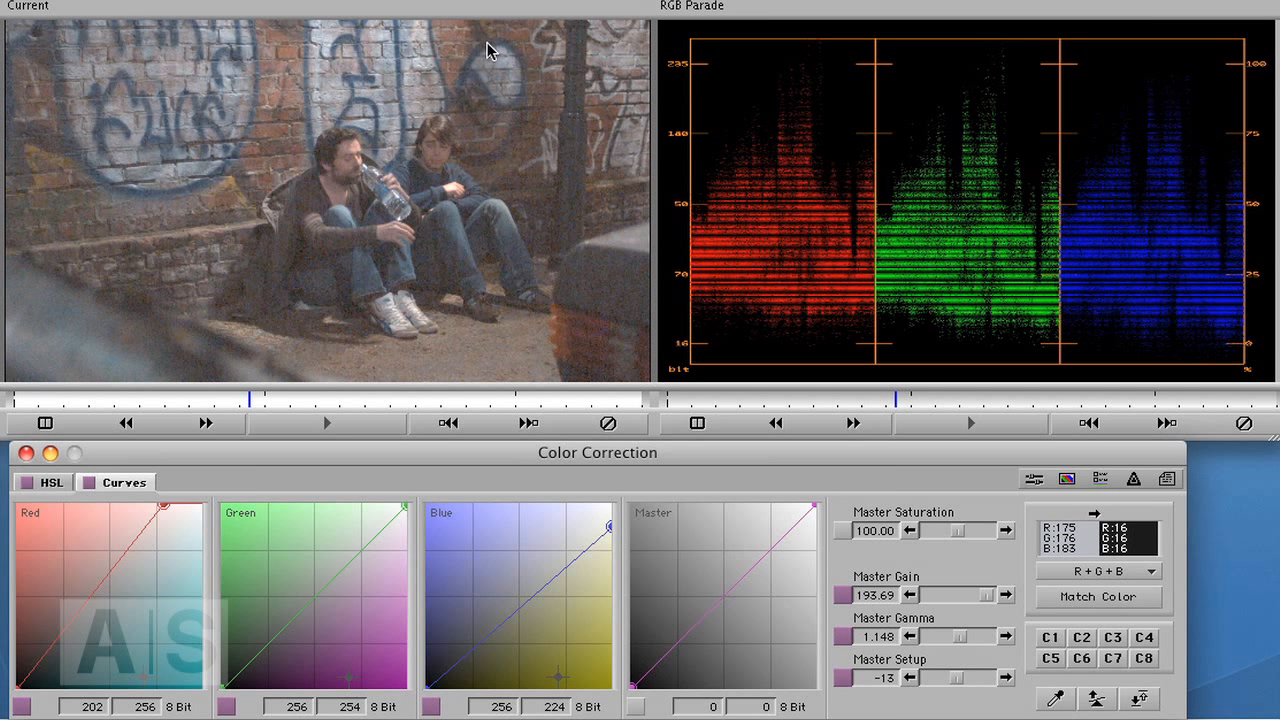
pyautogui.moveTo(1090, 532)
pyautogui.mouseDown()
pyautogui.moveTo(581, 265)
pyautogui.moveTo(354, 20)
pyautogui.moveTo(400, 50)
pyautogui.moveTo(394, 60)
pyautogui.mouseUp()
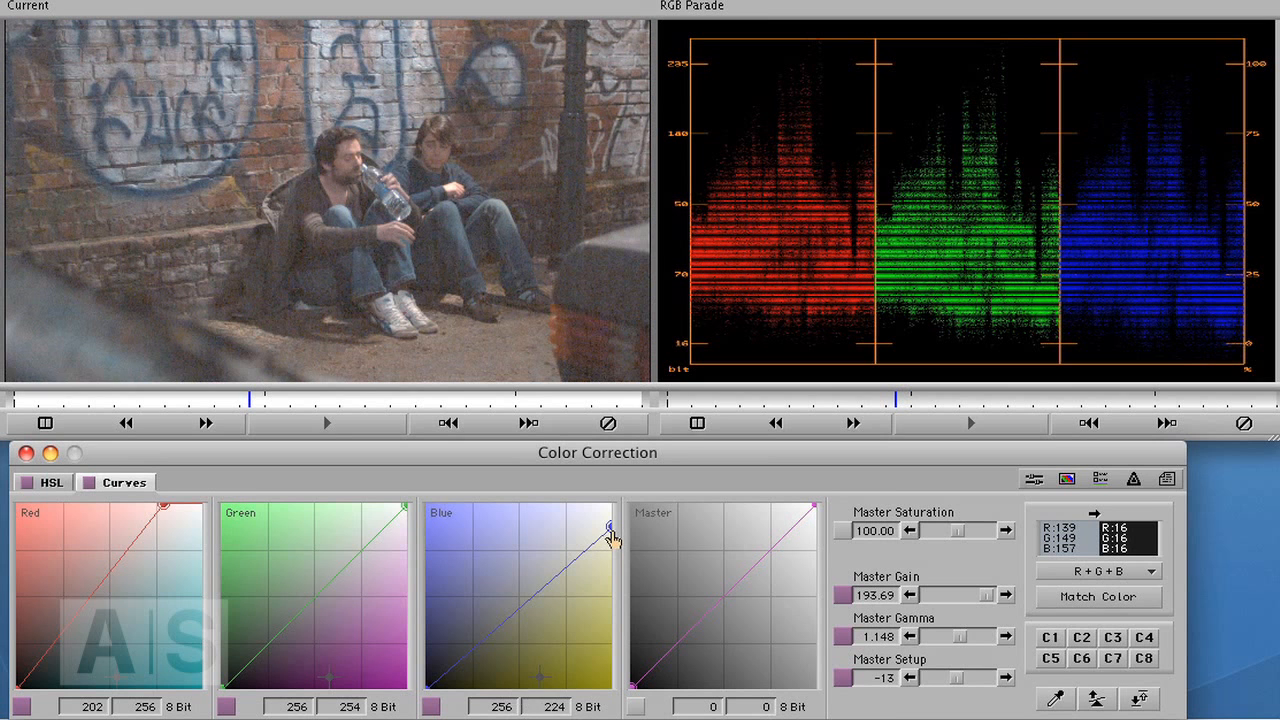
# - Lower the blue curve's white point to output 215 and resample the white wall paint
pyautogui.moveTo(609, 527); pyautogui.dragTo(617, 535)
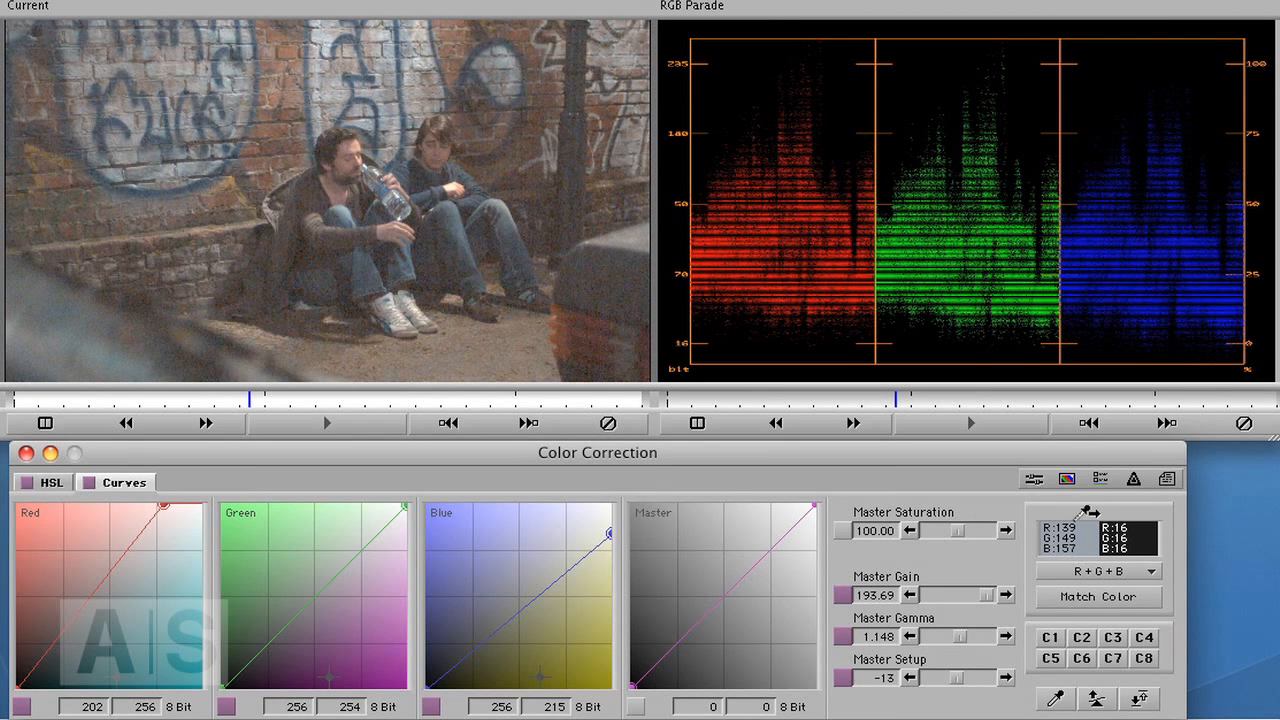
pyautogui.moveTo(1083, 541)
pyautogui.mouseDown()
pyautogui.moveTo(406, 86)
pyautogui.moveTo(403, 49)
pyautogui.moveTo(427, 56)
pyautogui.mouseUp()
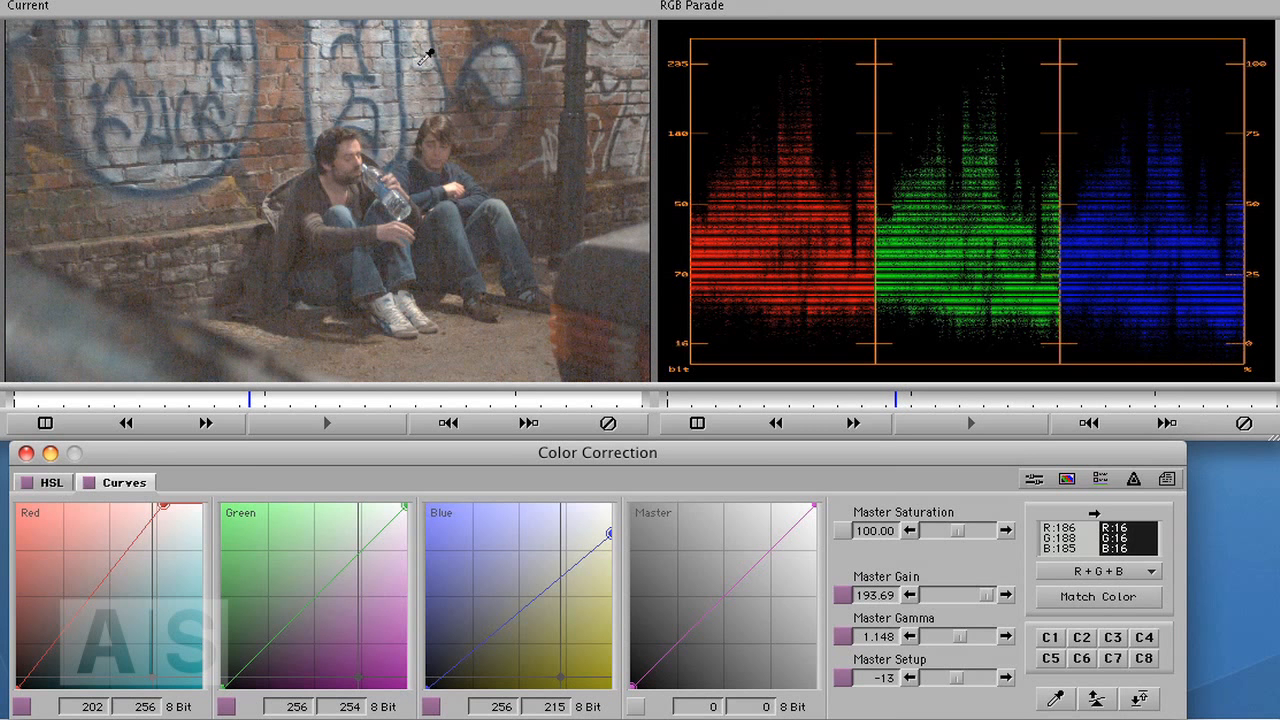
pyautogui.moveTo(425, 57)
pyautogui.mouseDown()
pyautogui.moveTo(393, 68)
pyautogui.moveTo(408, 63)
pyautogui.mouseUp()
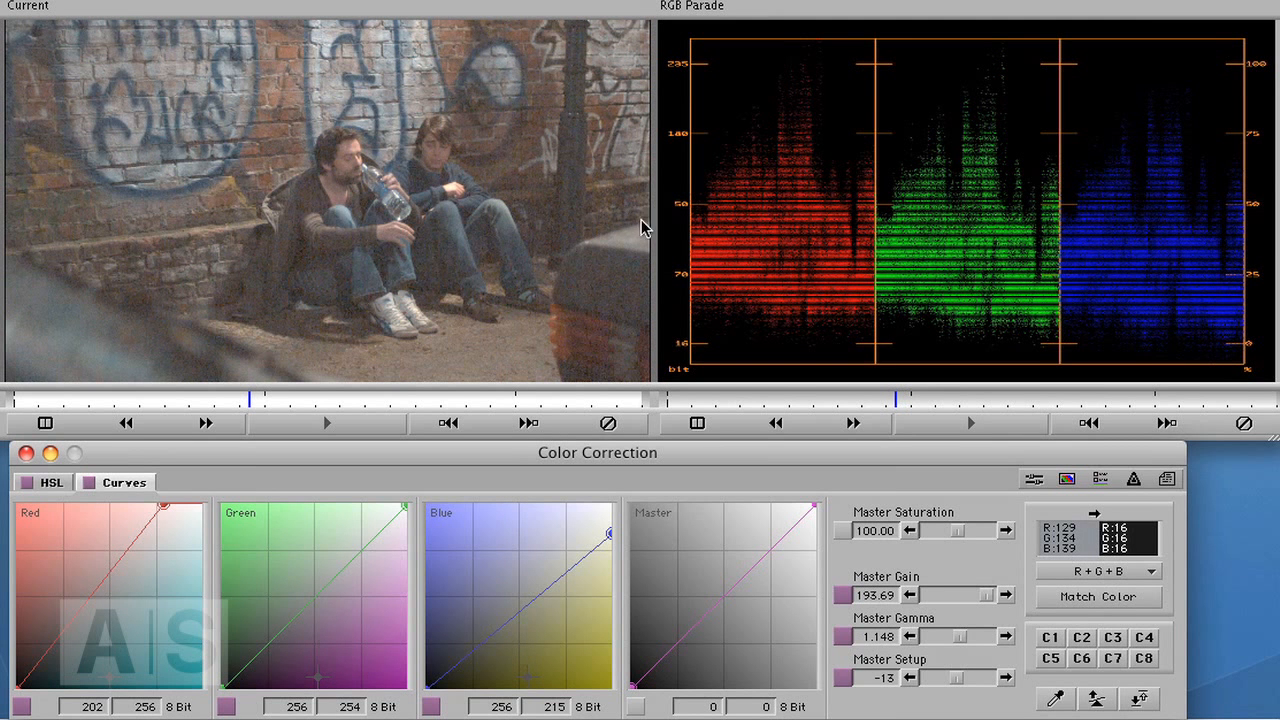
# - Sample the dark post, the drinking man's face and the grey foreground surface to check the RGB balance of shadows, skin and mid-tones
pyautogui.moveTo(1091, 537); pyautogui.dragTo(585, 127)
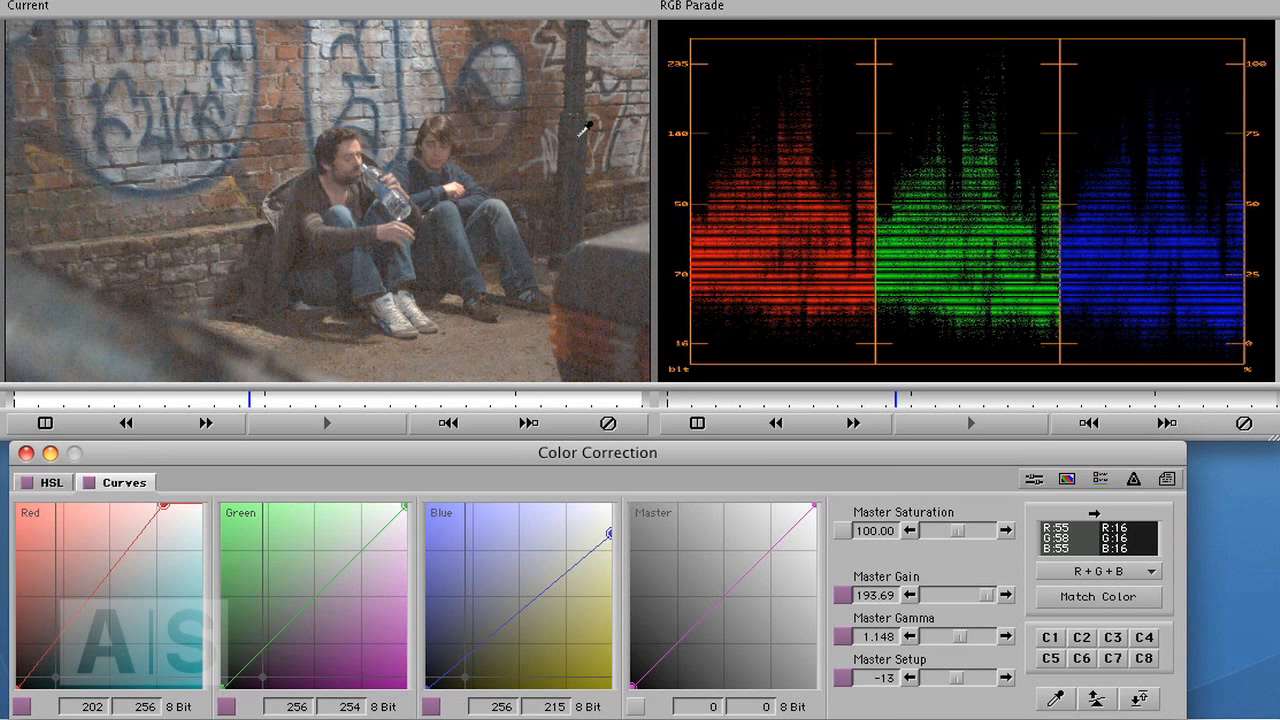
pyautogui.moveTo(588, 126); pyautogui.dragTo(587, 127)
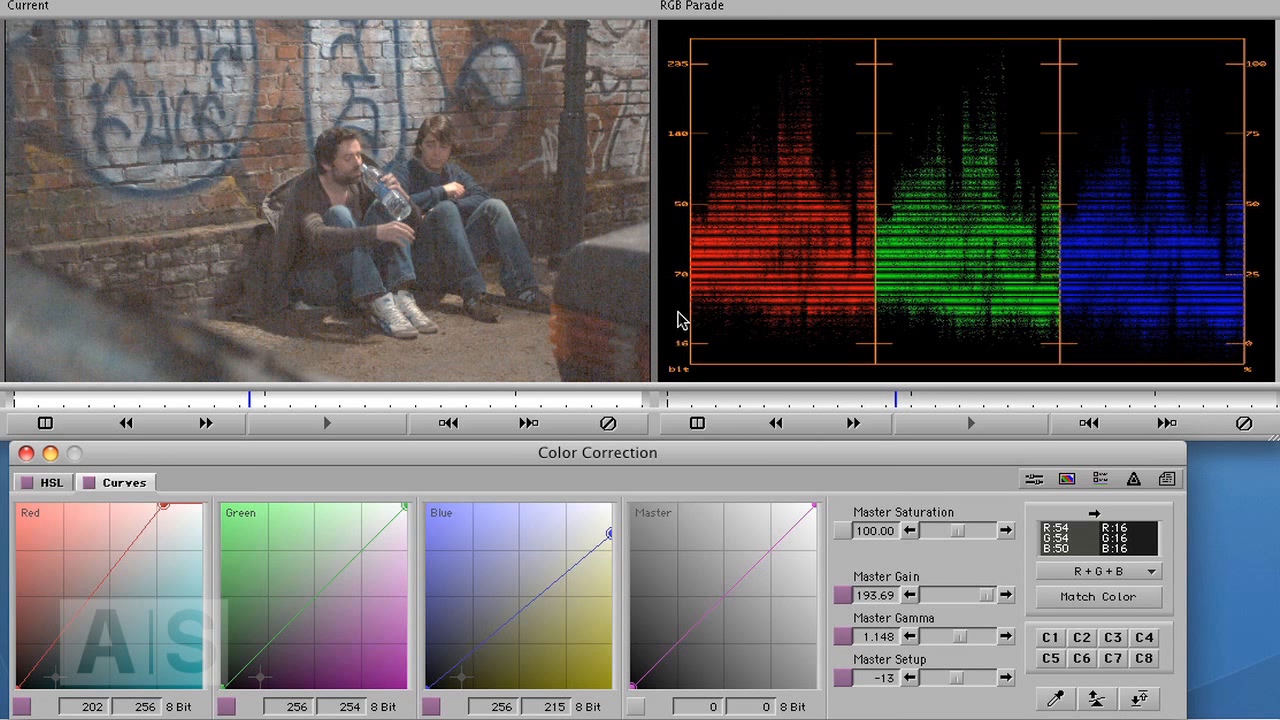
pyautogui.moveTo(1090, 538); pyautogui.dragTo(354, 151)
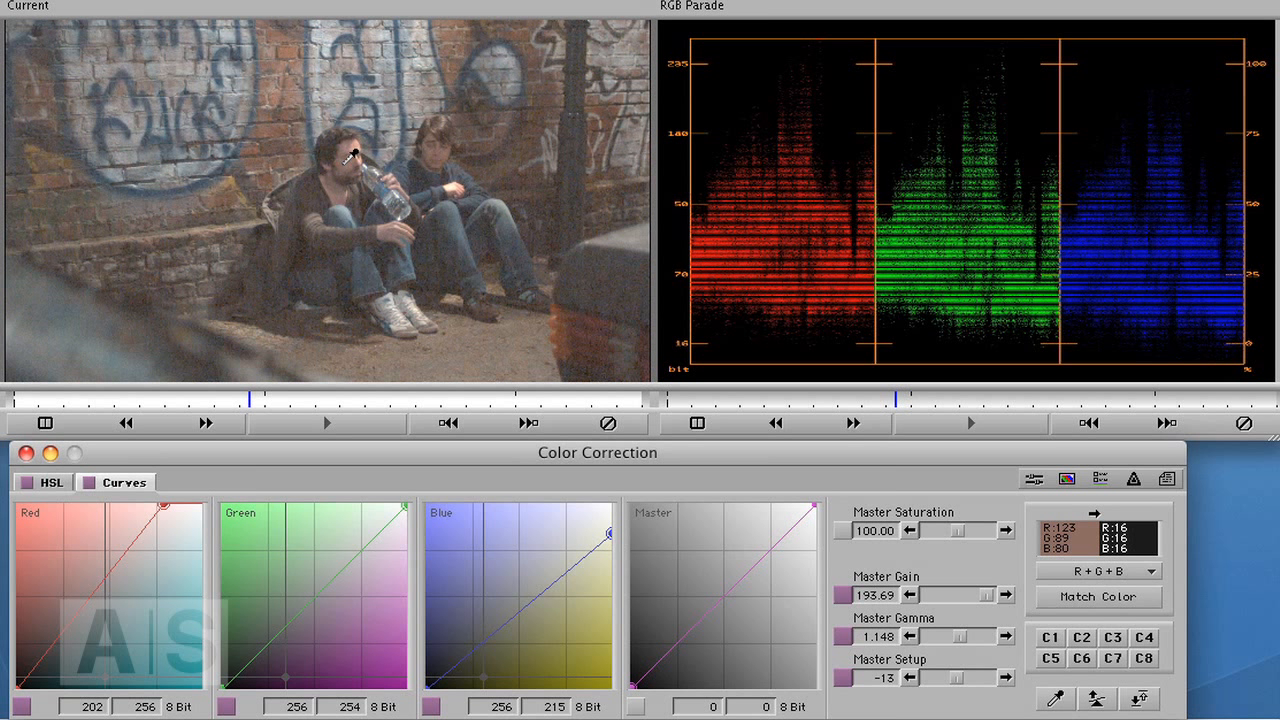
pyautogui.moveTo(354, 151); pyautogui.dragTo(357, 154)
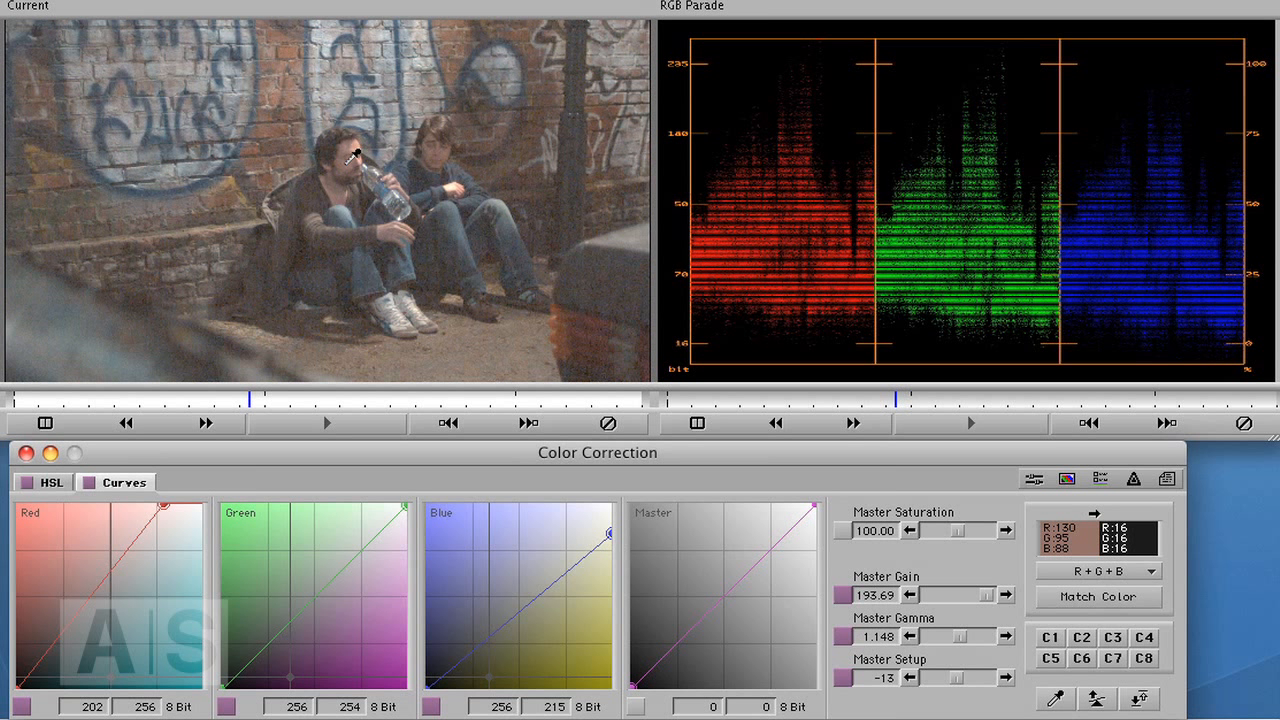
pyautogui.moveTo(357, 154); pyautogui.dragTo(357, 154)
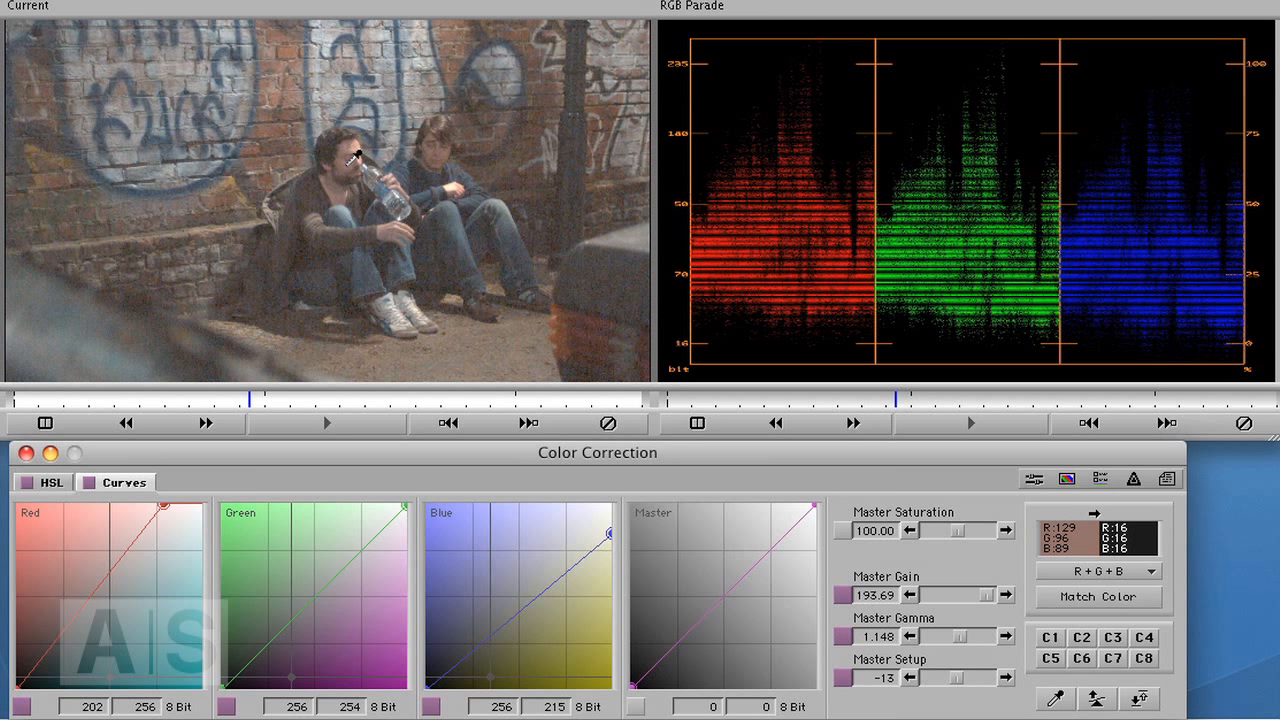
pyautogui.moveTo(357, 154); pyautogui.dragTo(357, 154)
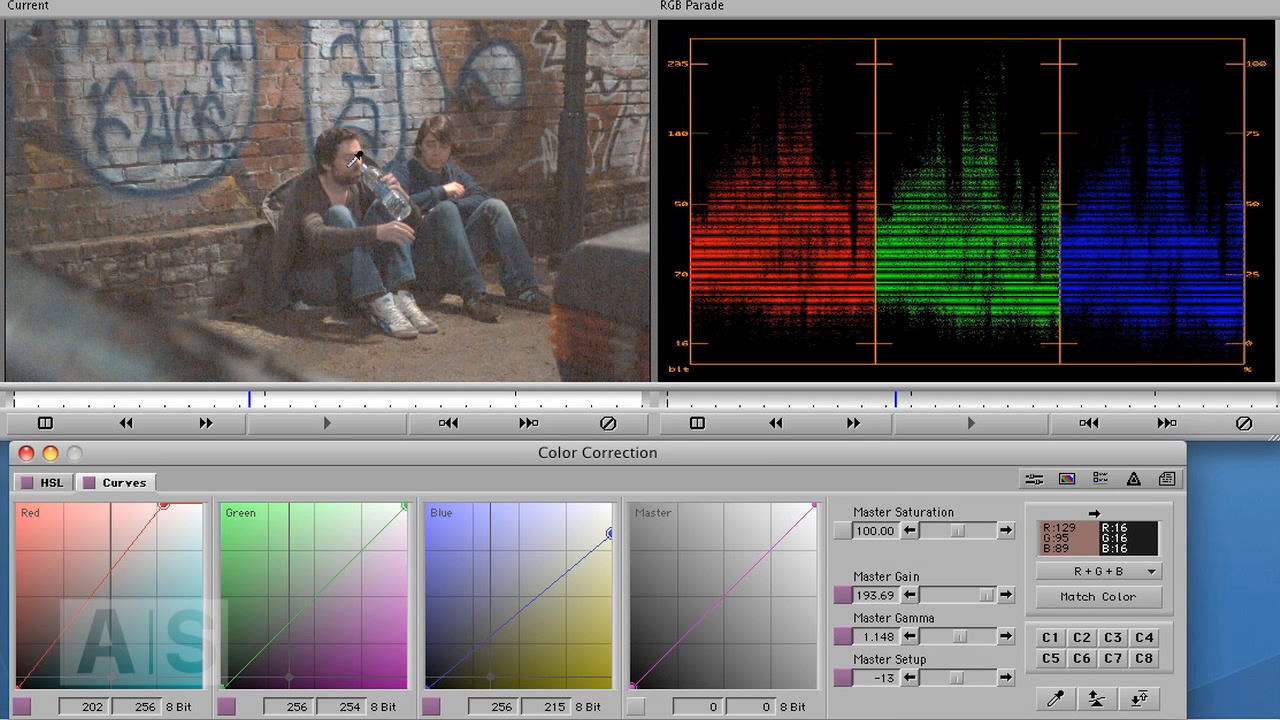
pyautogui.moveTo(357, 154); pyautogui.dragTo(590, 265)
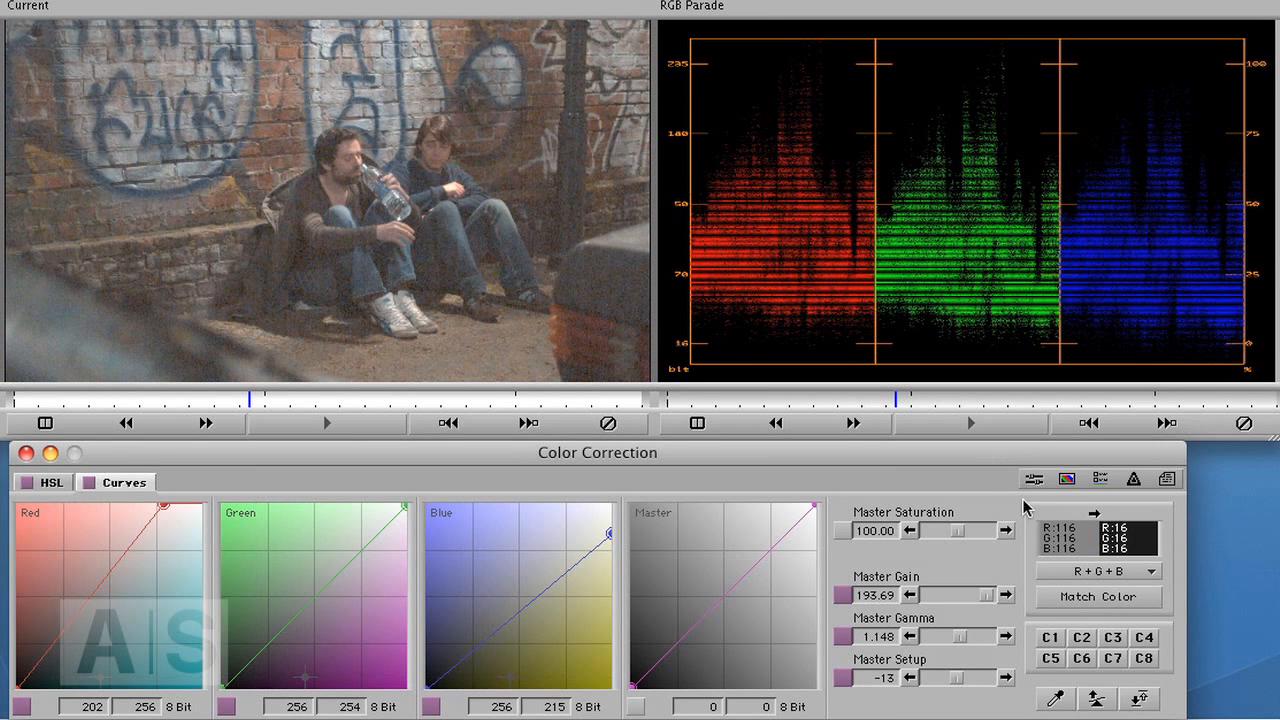
pyautogui.moveTo(1091, 536); pyautogui.dragTo(326, 254)
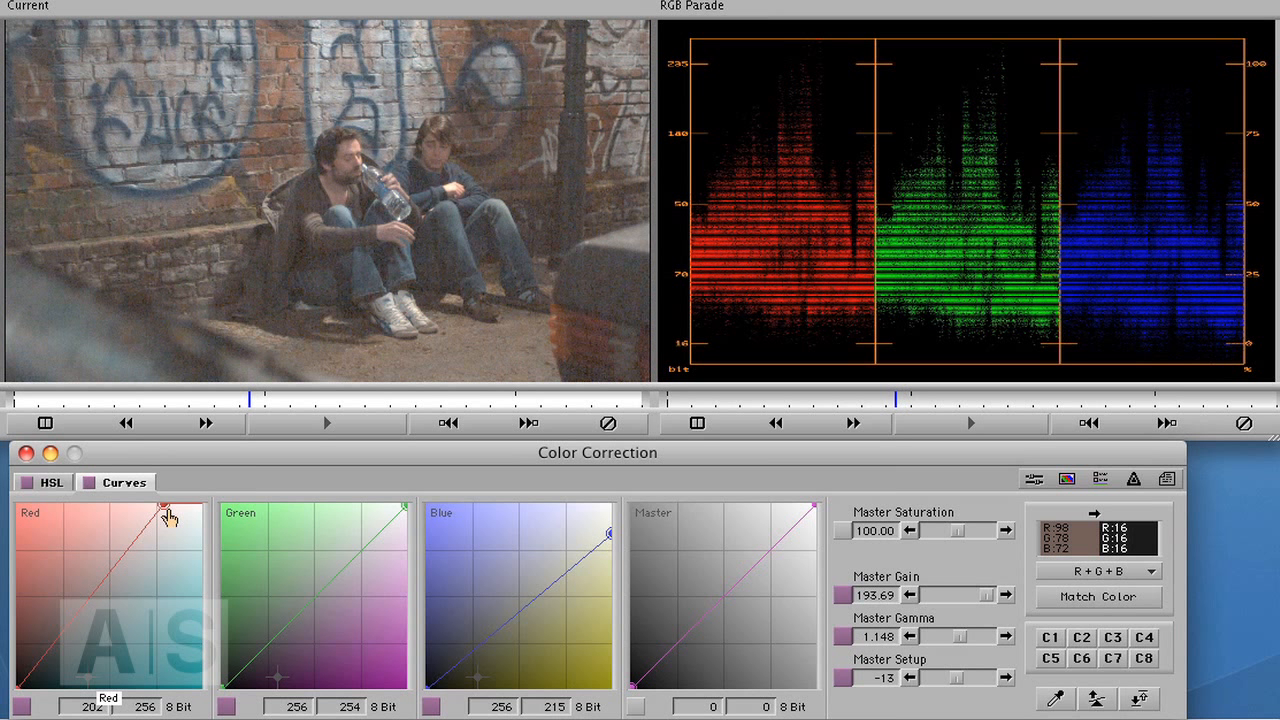
# - Add a mid-tone point to the red curve at input 114, output 132, and resample the drinking man's face
pyautogui.click(94, 593)
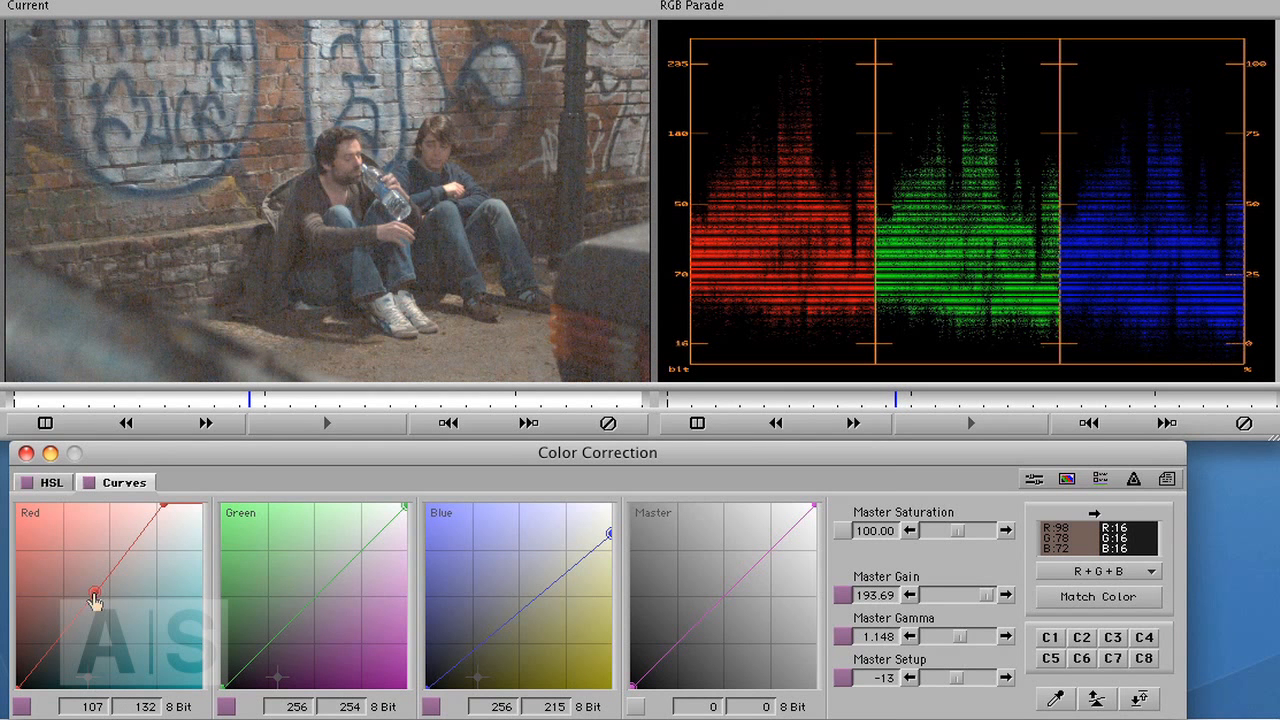
pyautogui.moveTo(95, 598); pyautogui.dragTo(97, 600)
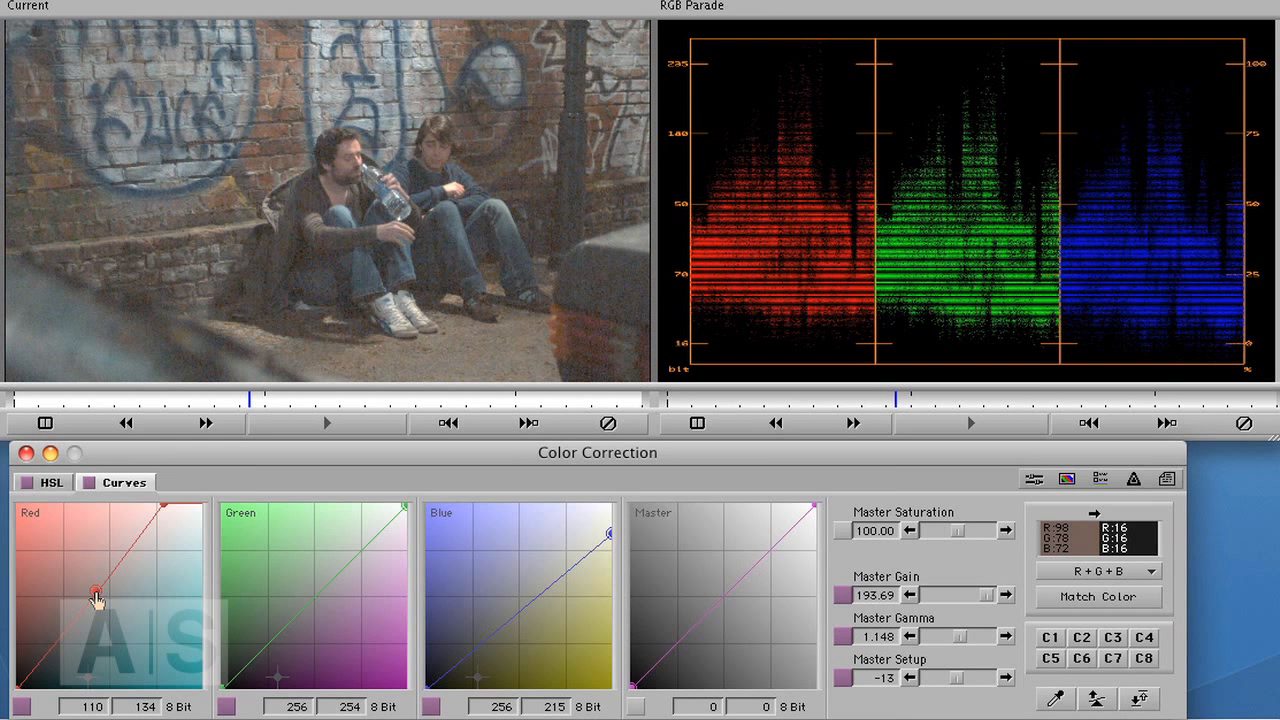
pyautogui.moveTo(96, 598); pyautogui.dragTo(100, 596)
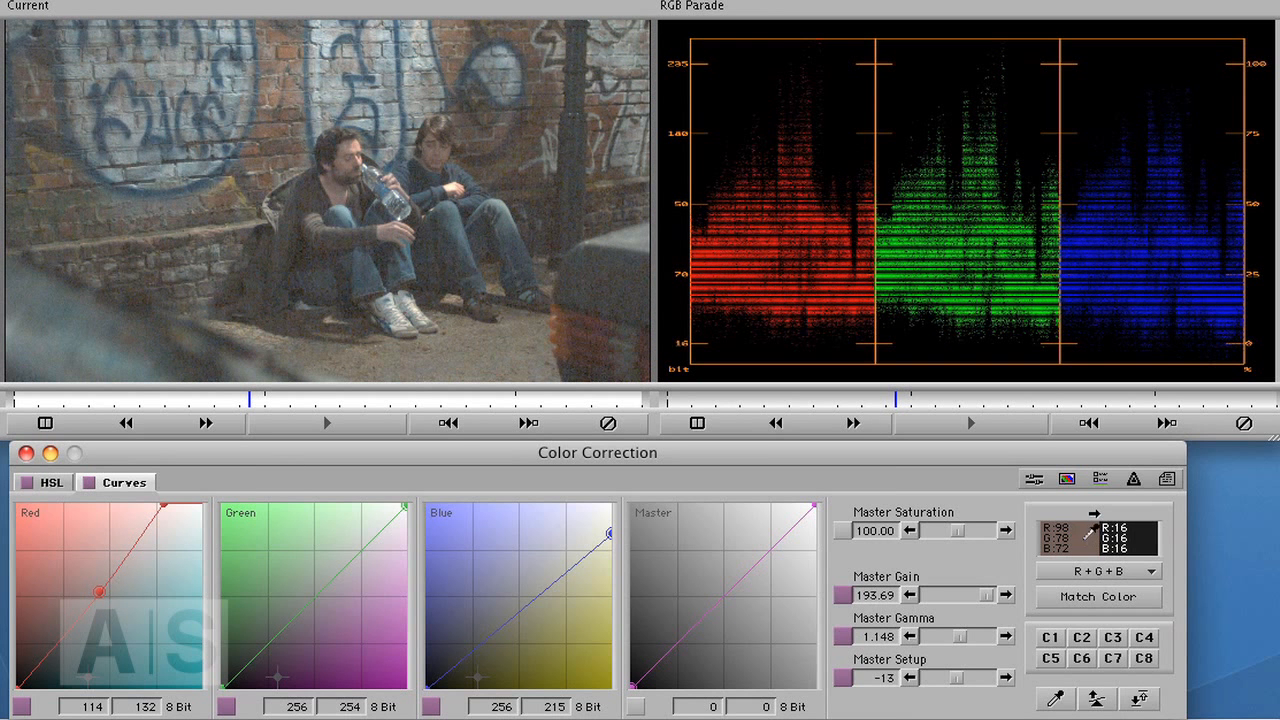
pyautogui.moveTo(1087, 533); pyautogui.dragTo(353, 151)
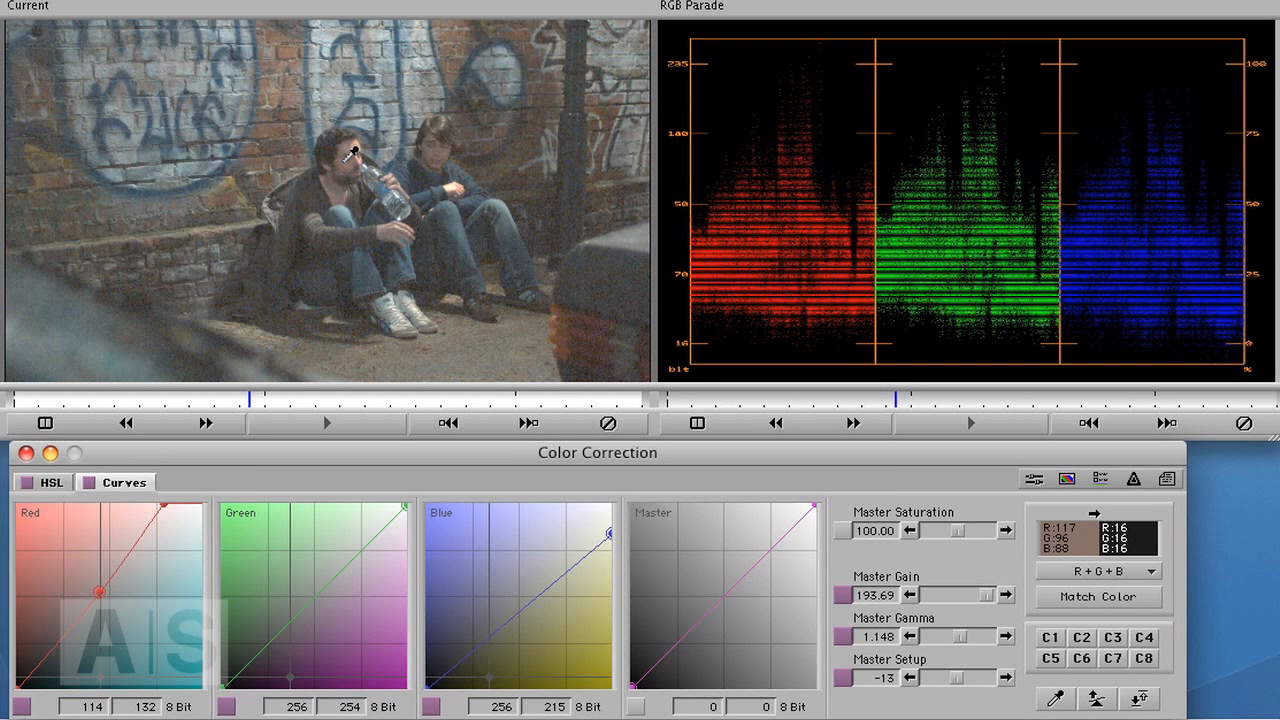
pyautogui.moveTo(355, 152); pyautogui.dragTo(358, 158)
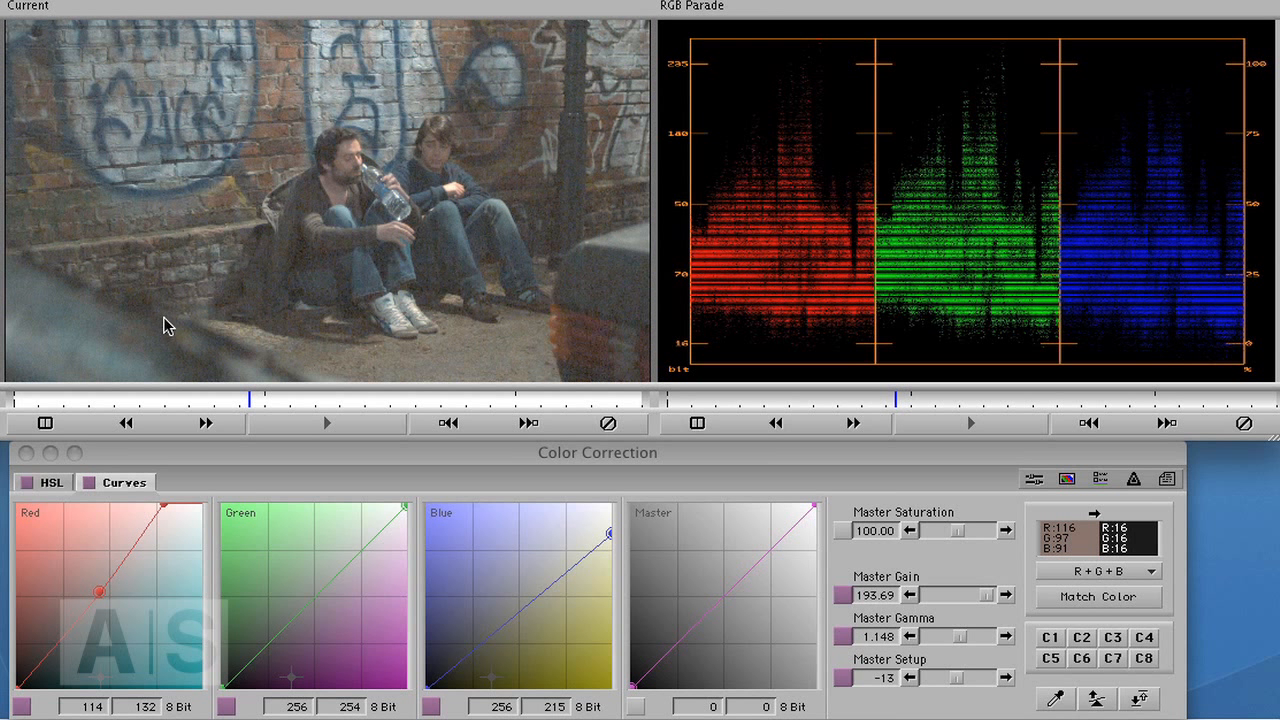
# - Turn off the Curves correction to compare the picture with and without it
pyautogui.click(593, 453)
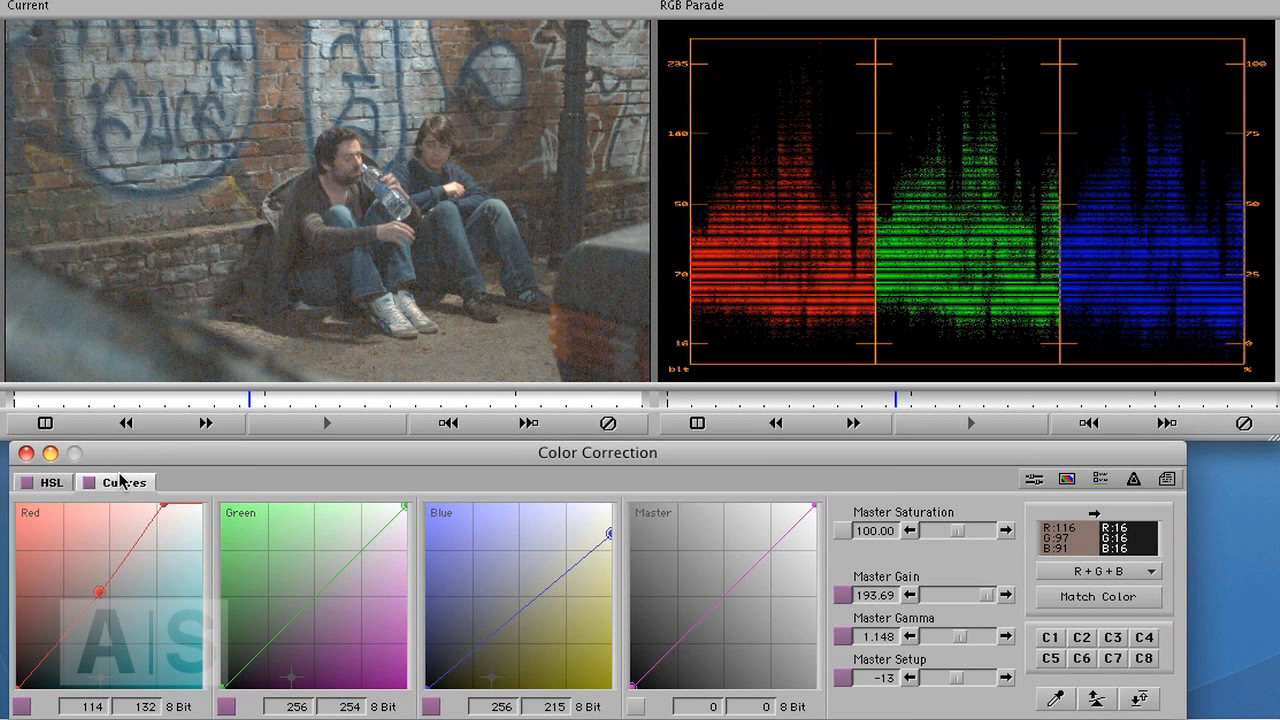
pyautogui.click(89, 484)
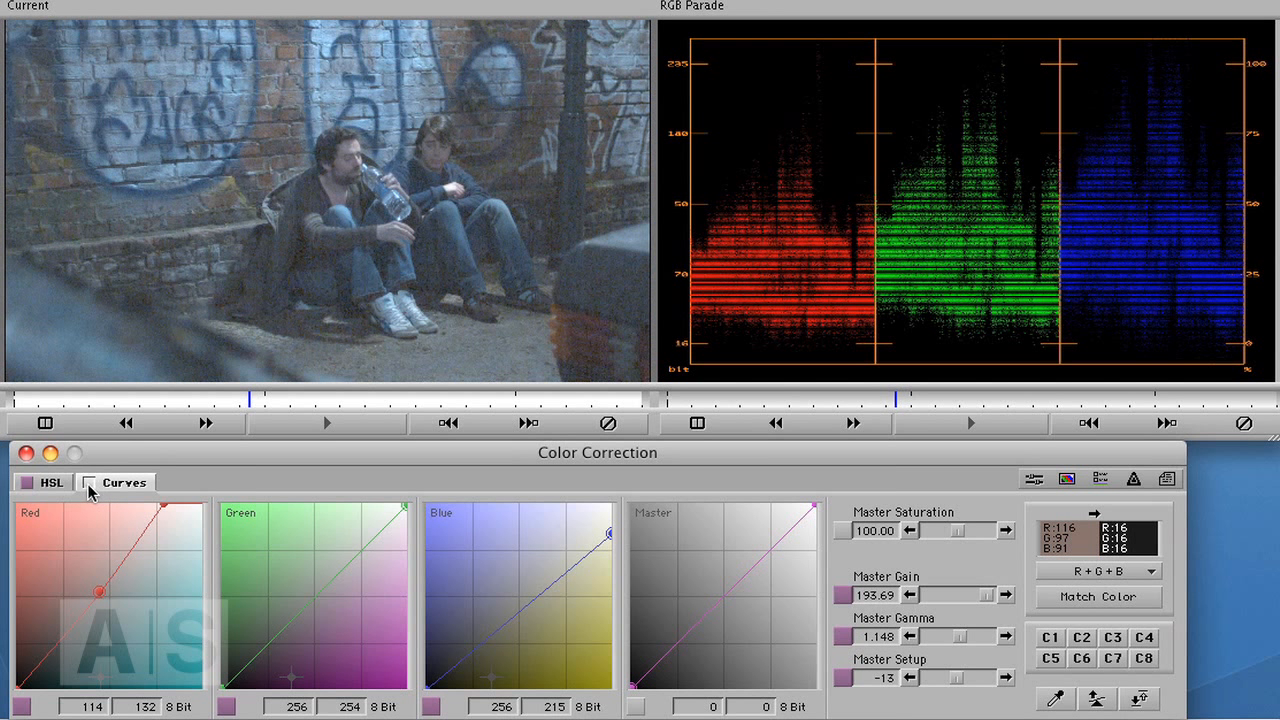
# - Turn the Curves correction back on for the graffiti wall shot
pyautogui.click(90, 484)
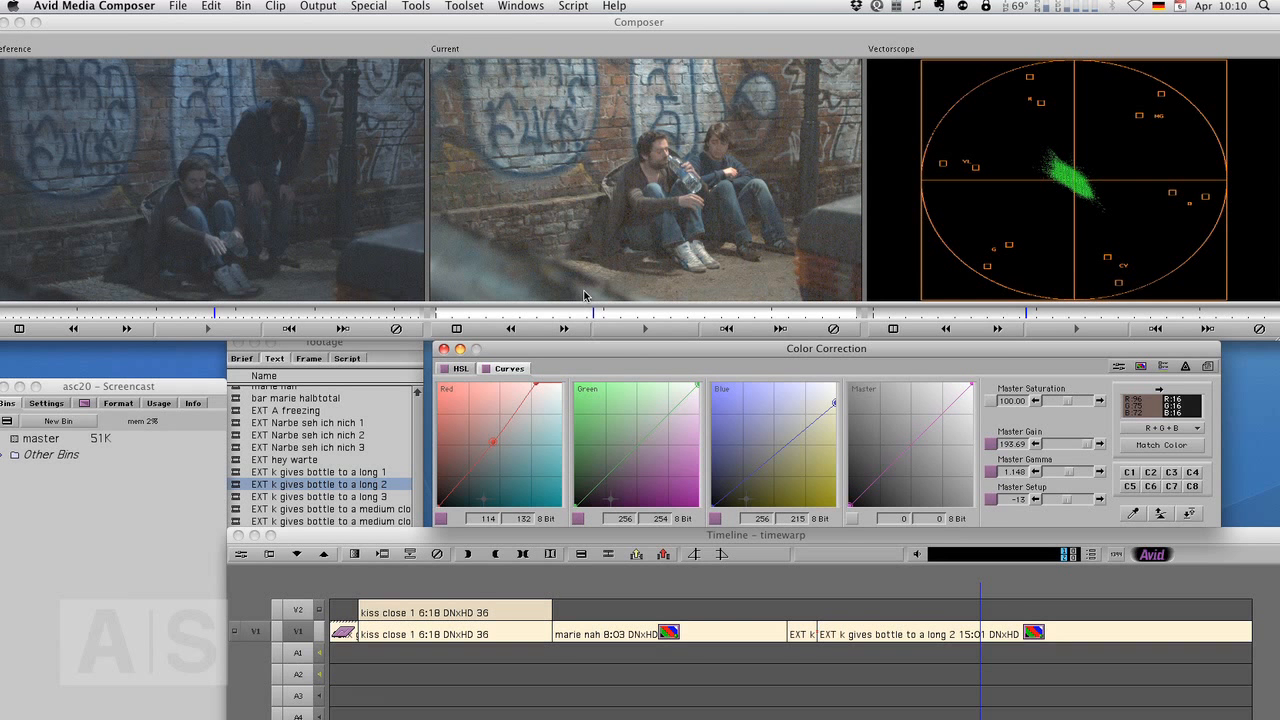
# - Switch to Chromium and view the open Avid Screencast website, its Twitter and Facebook pages, and the filmeschneider.de site
pyautogui.press('super+Tab')
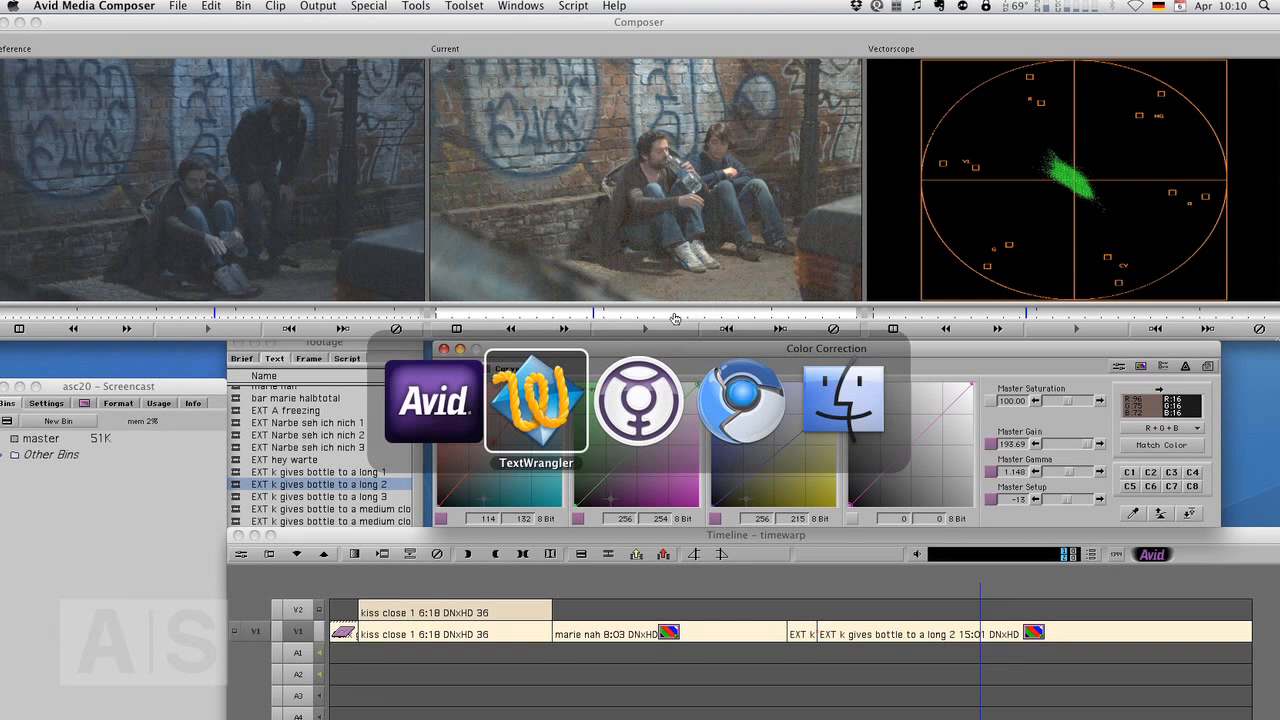
pyautogui.click(751, 386)
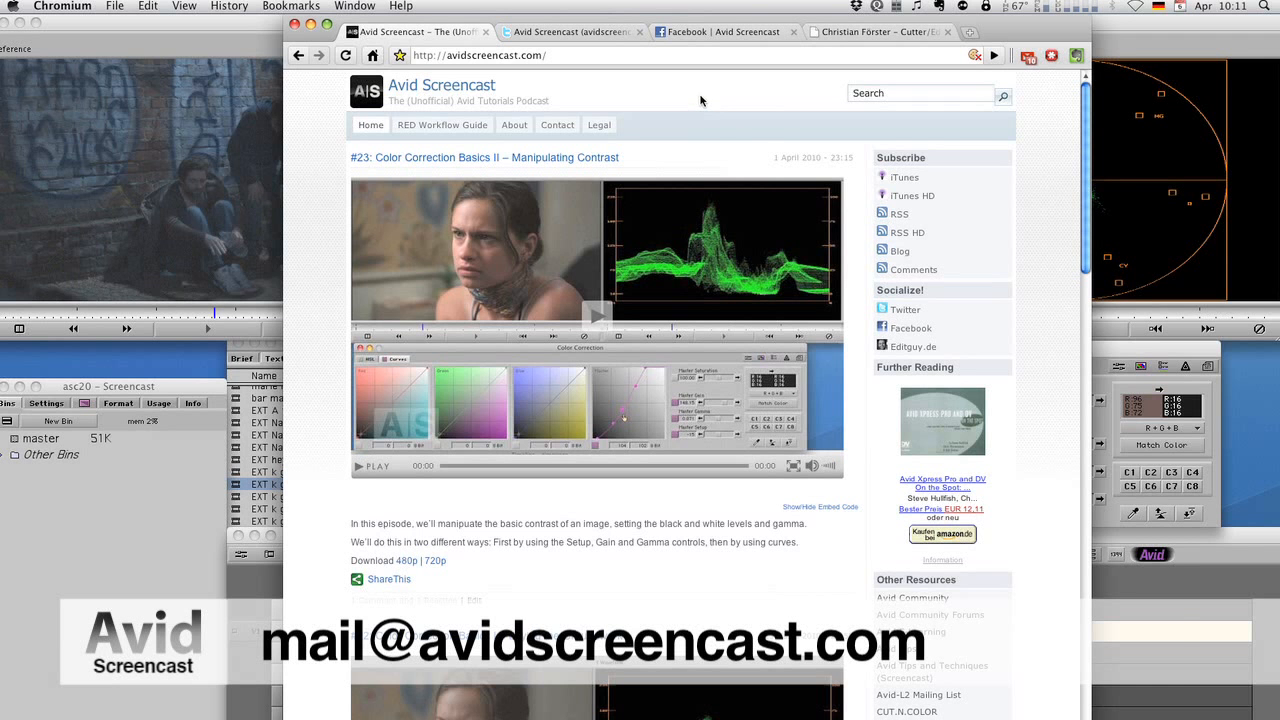
pyautogui.click(603, 37)
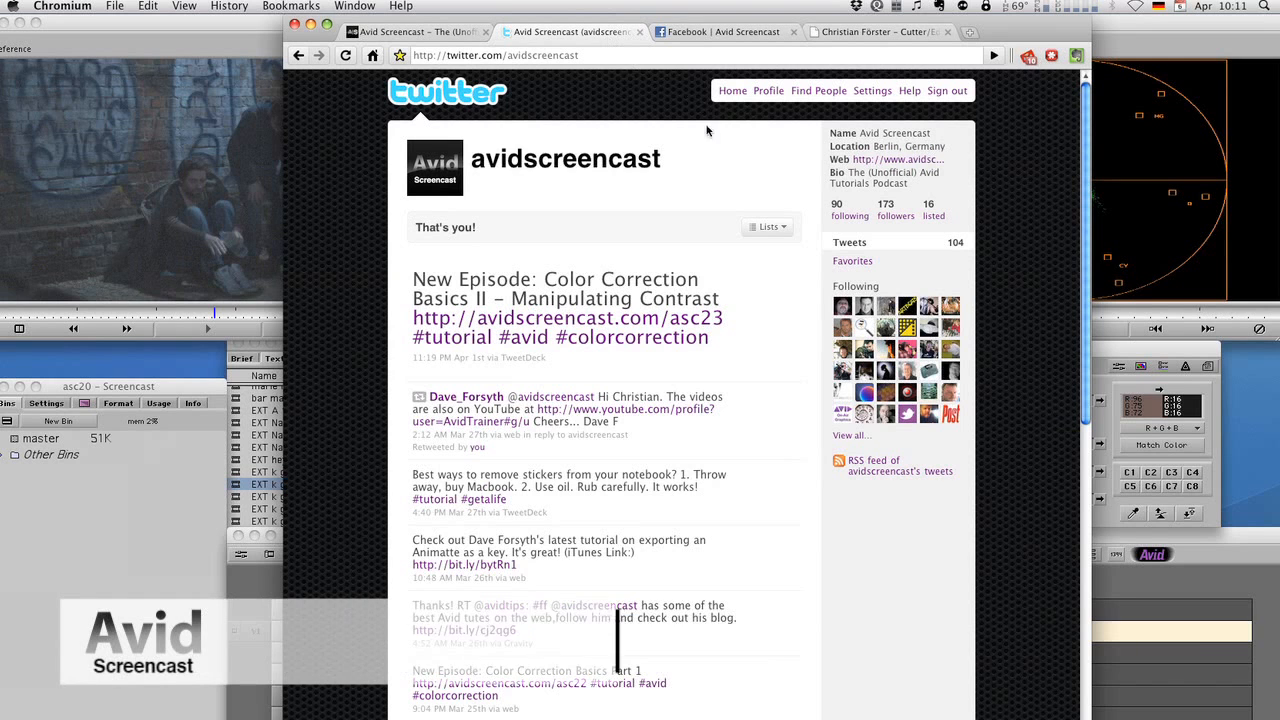
pyautogui.click(723, 36)
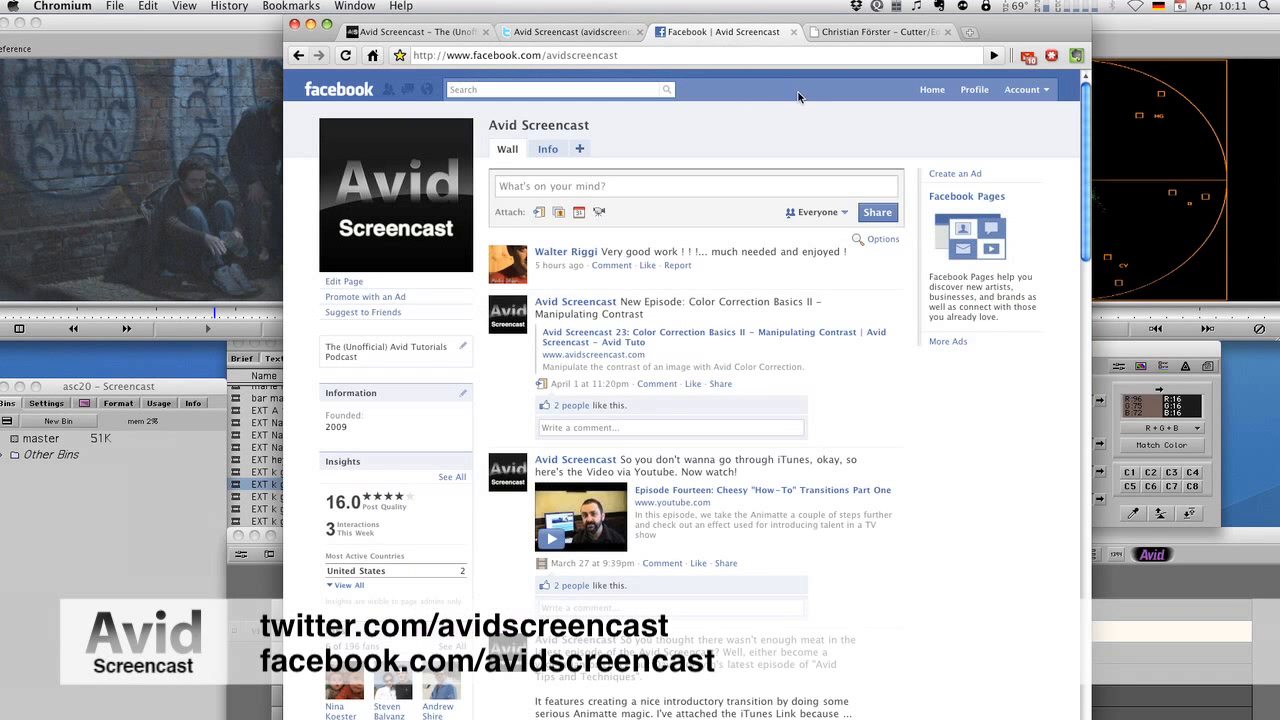
pyautogui.click(857, 36)
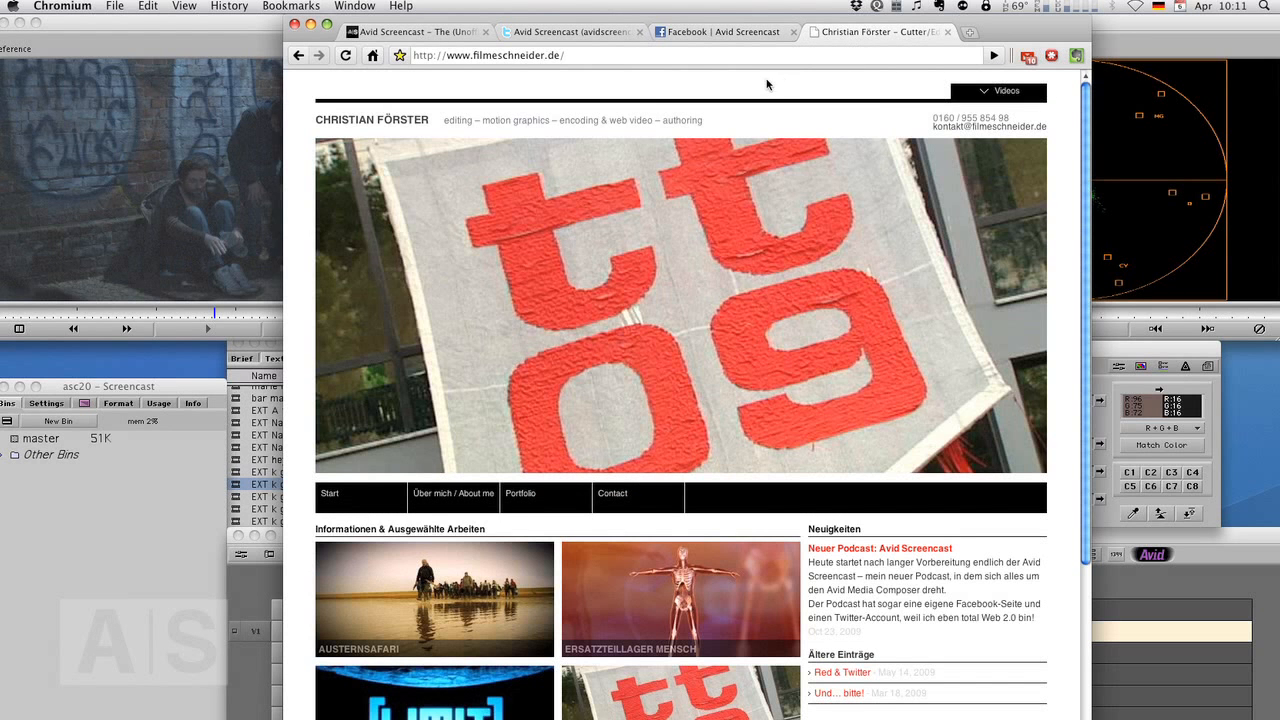